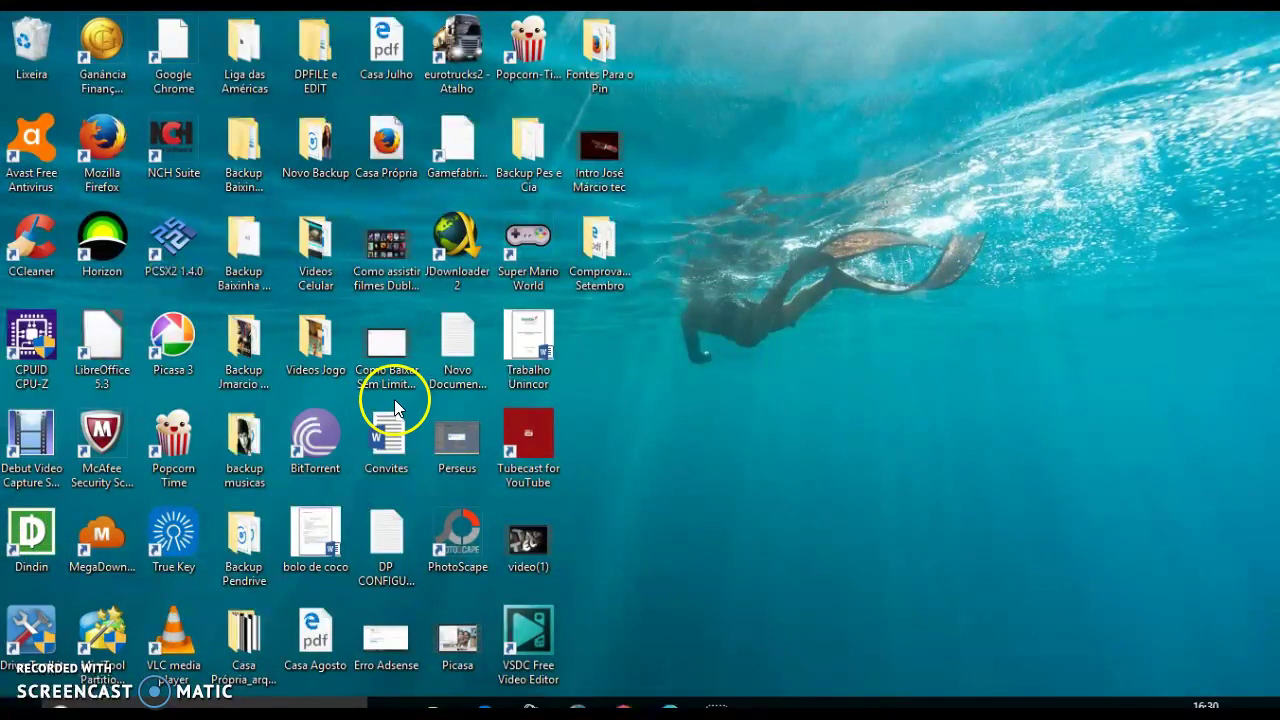
Launch Word 2016, dismiss the default-program prompts, and create a blank document.
left_click(20, 705)
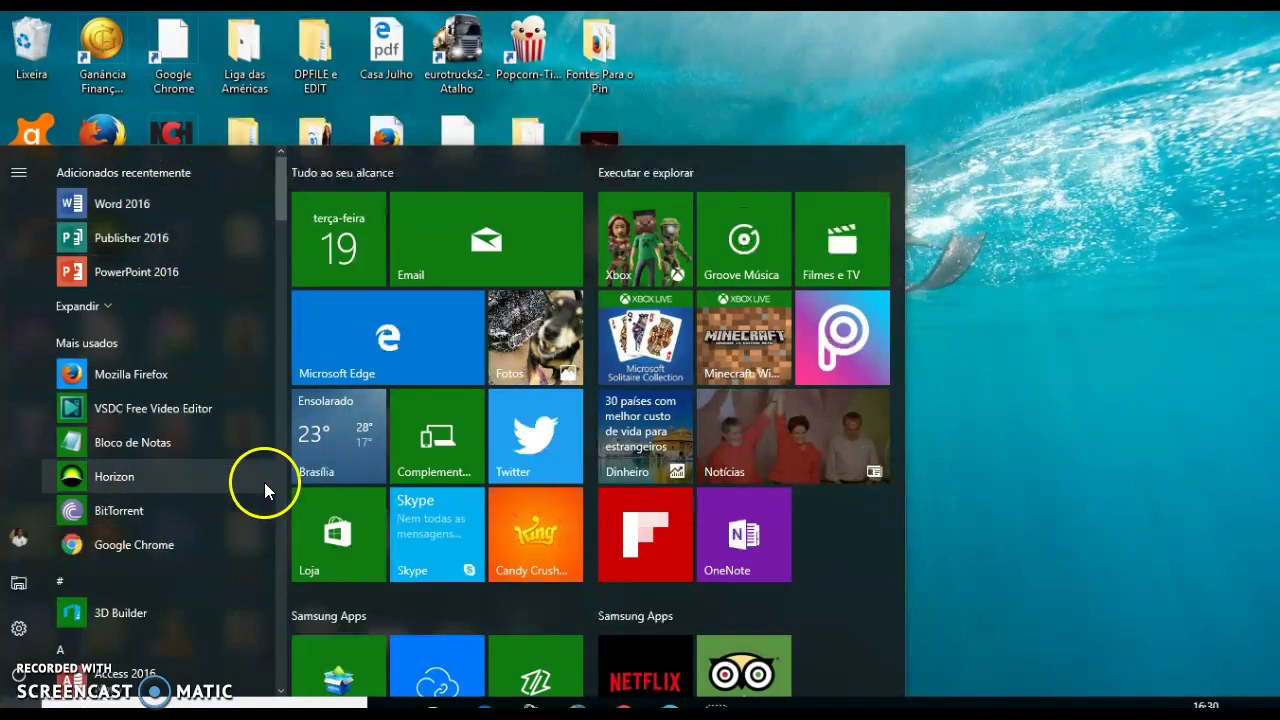
left_click(98, 204)
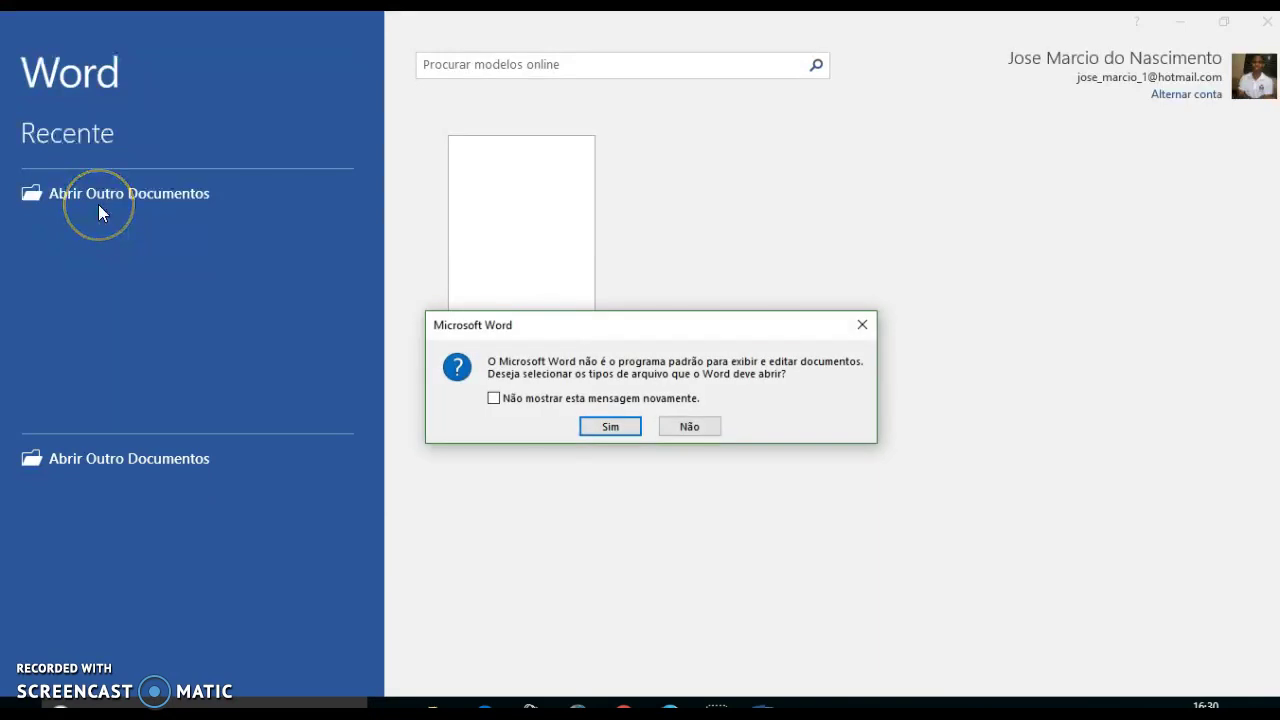
left_click(598, 425)
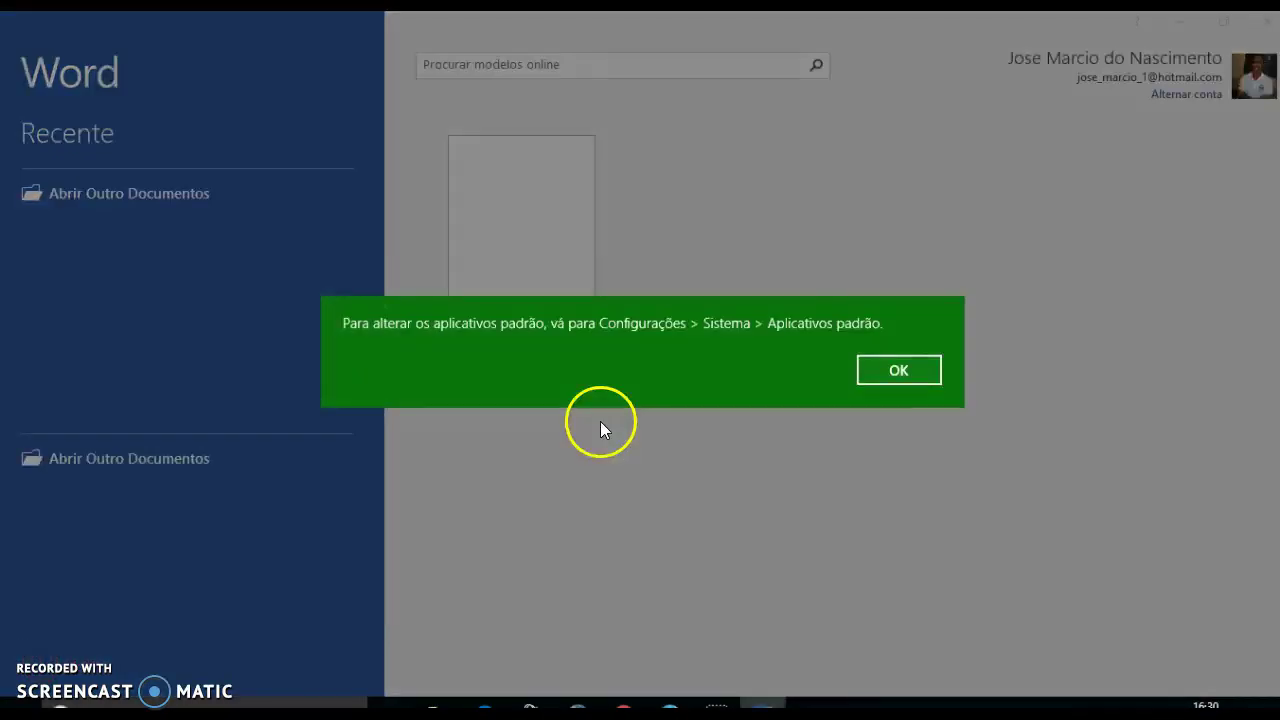
left_click(898, 370)
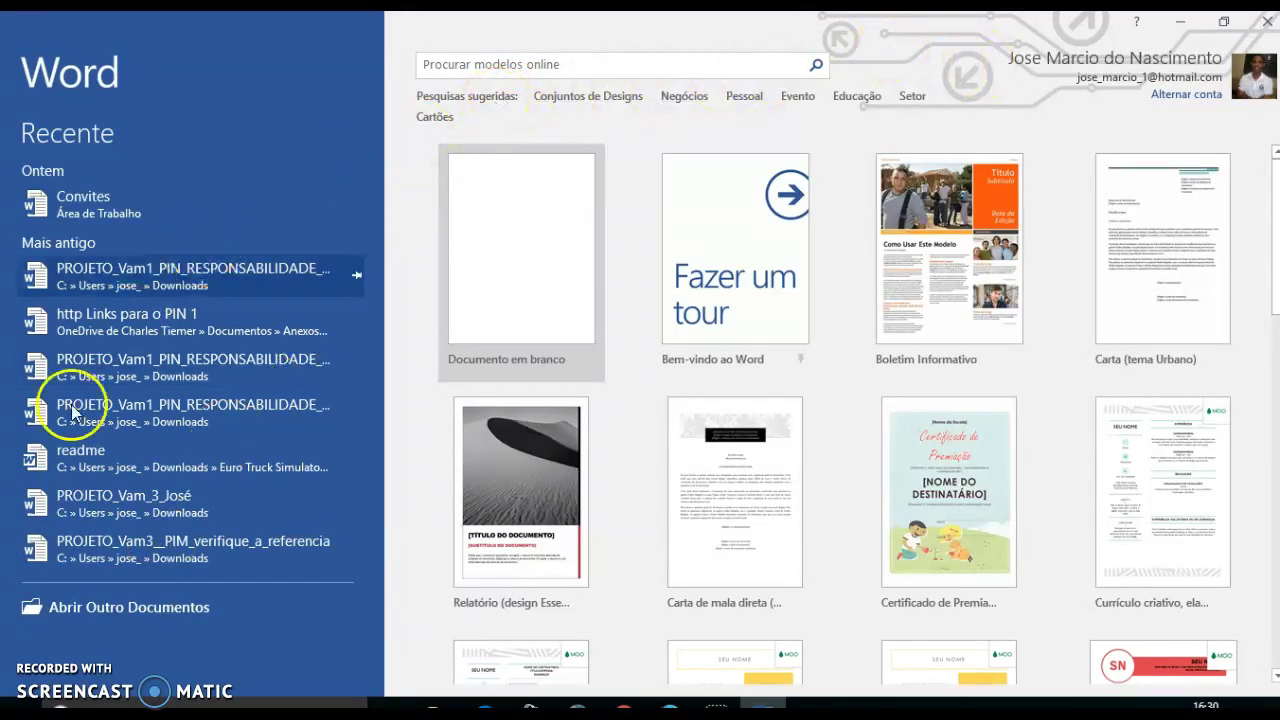
left_click(550, 240)
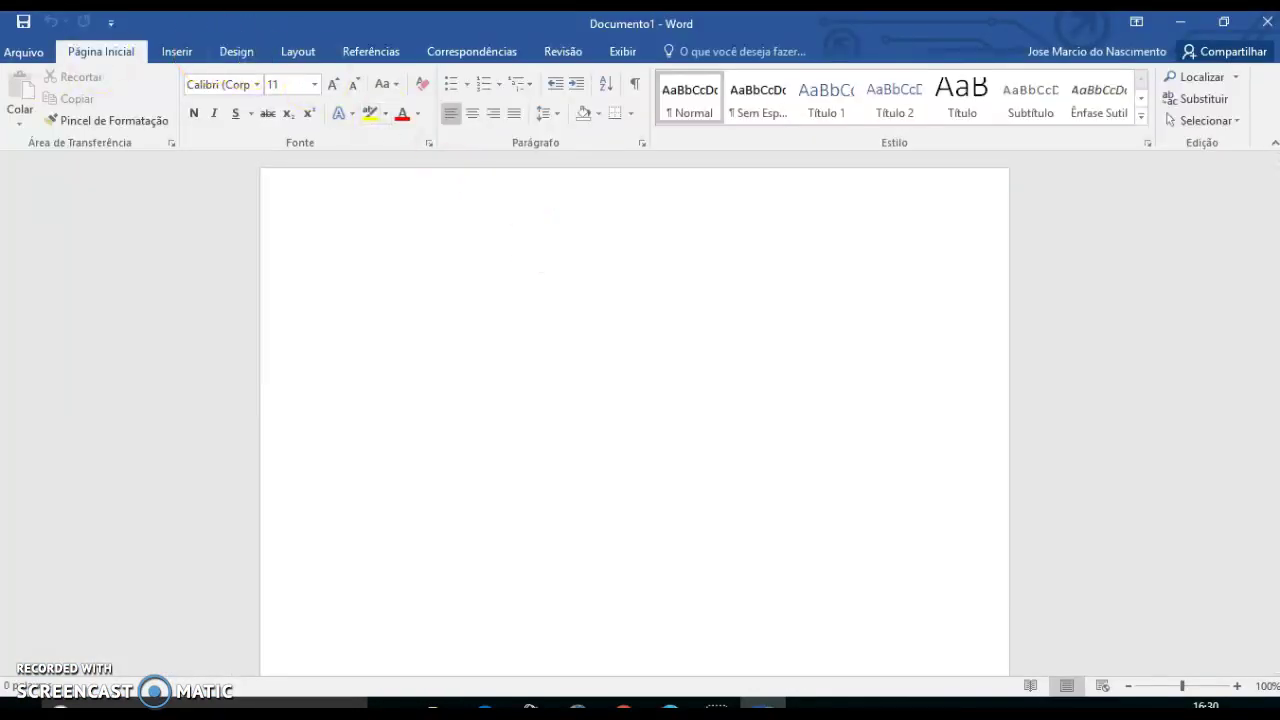
Check the Office product activation status on the account page, and close Word.
left_click(20, 52)
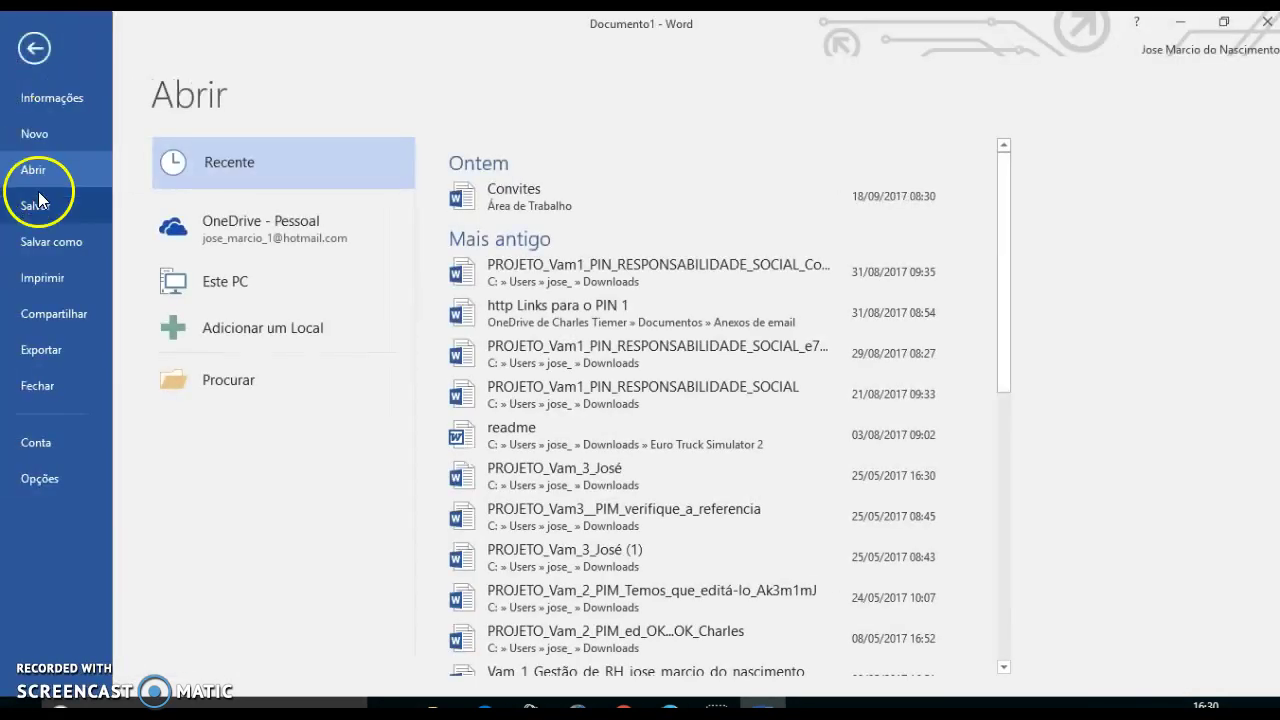
left_click(62, 442)
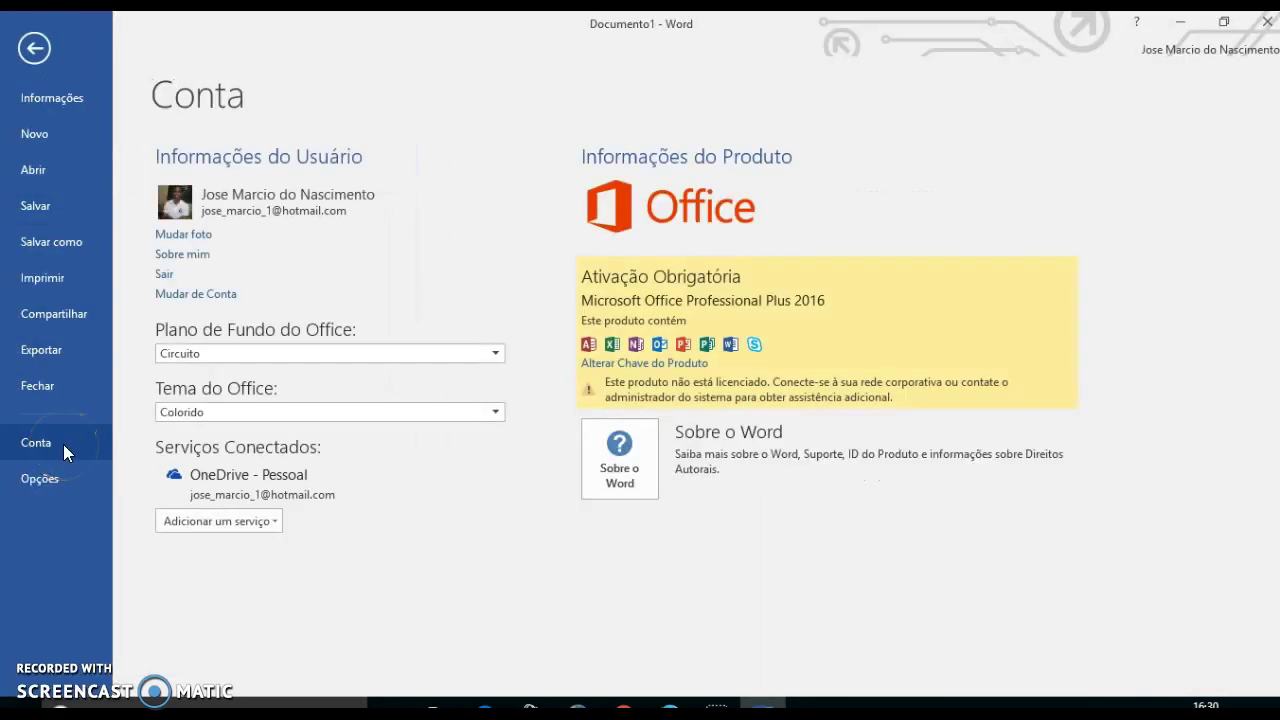
left_click(643, 392)
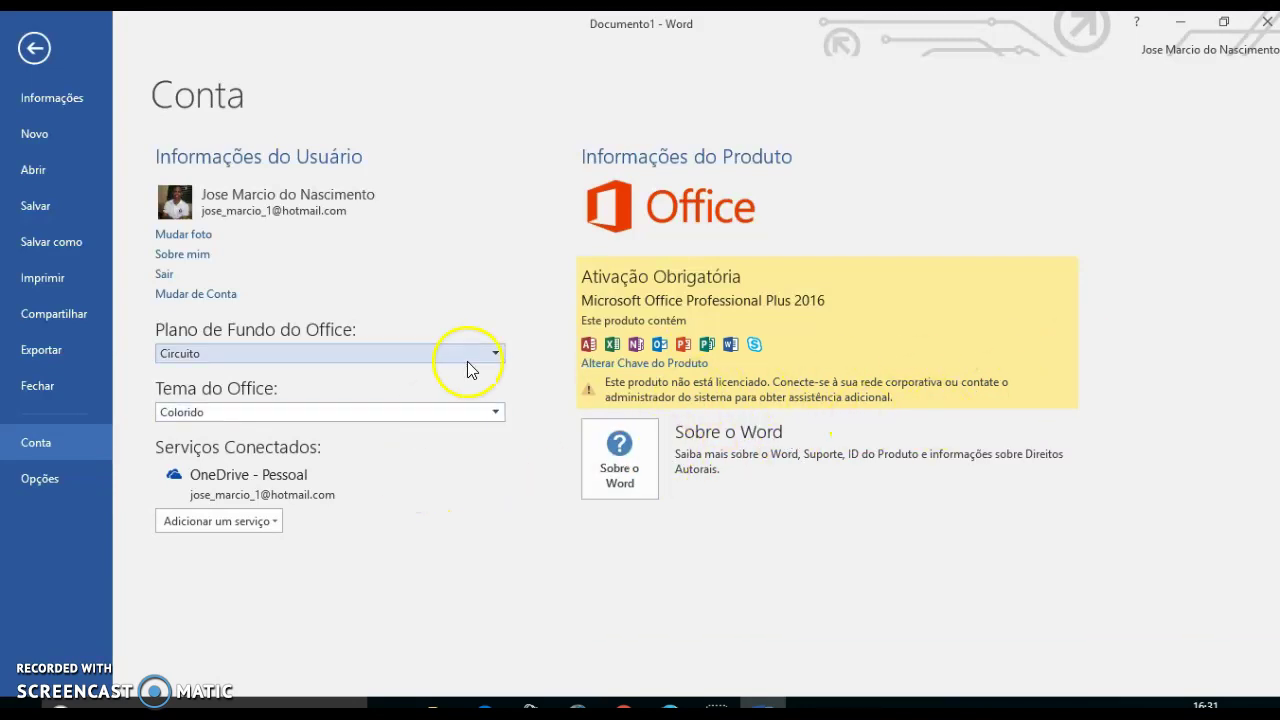
left_click(1266, 28)
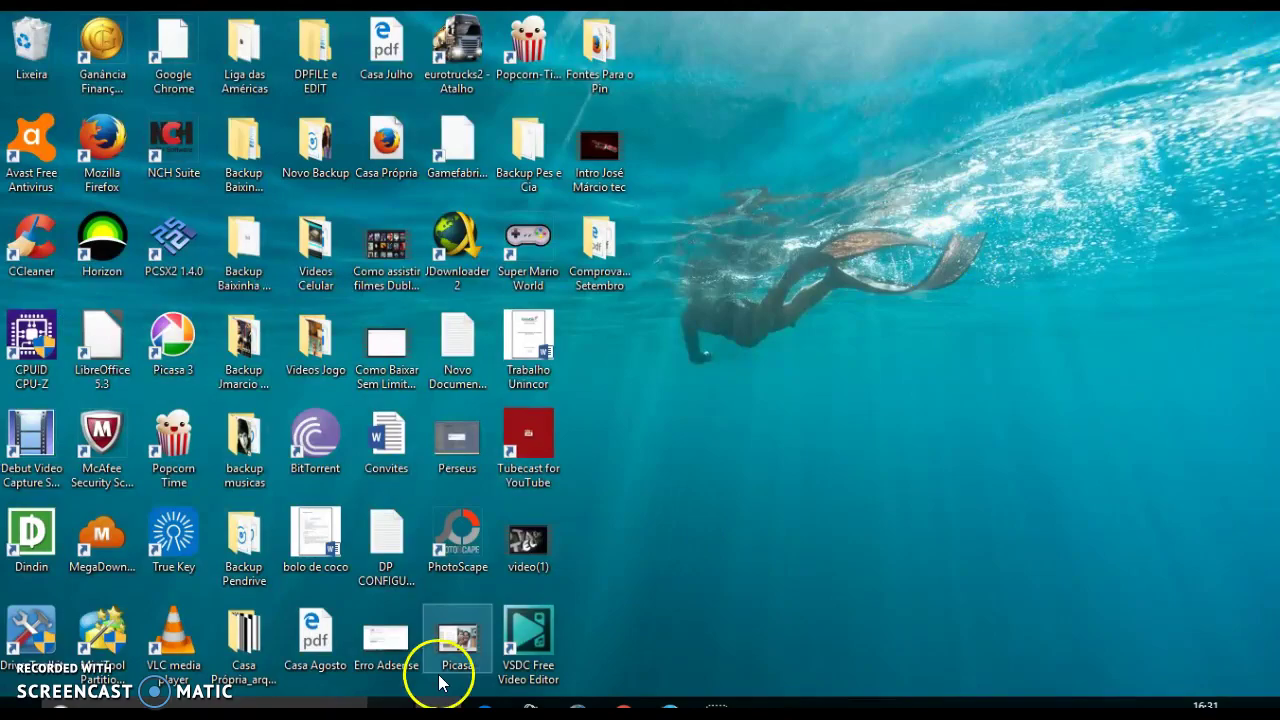
Extract the AT OF 2016 [UP] archive in Downloads into its own folder, replacing all existing files.
left_click(432, 710)
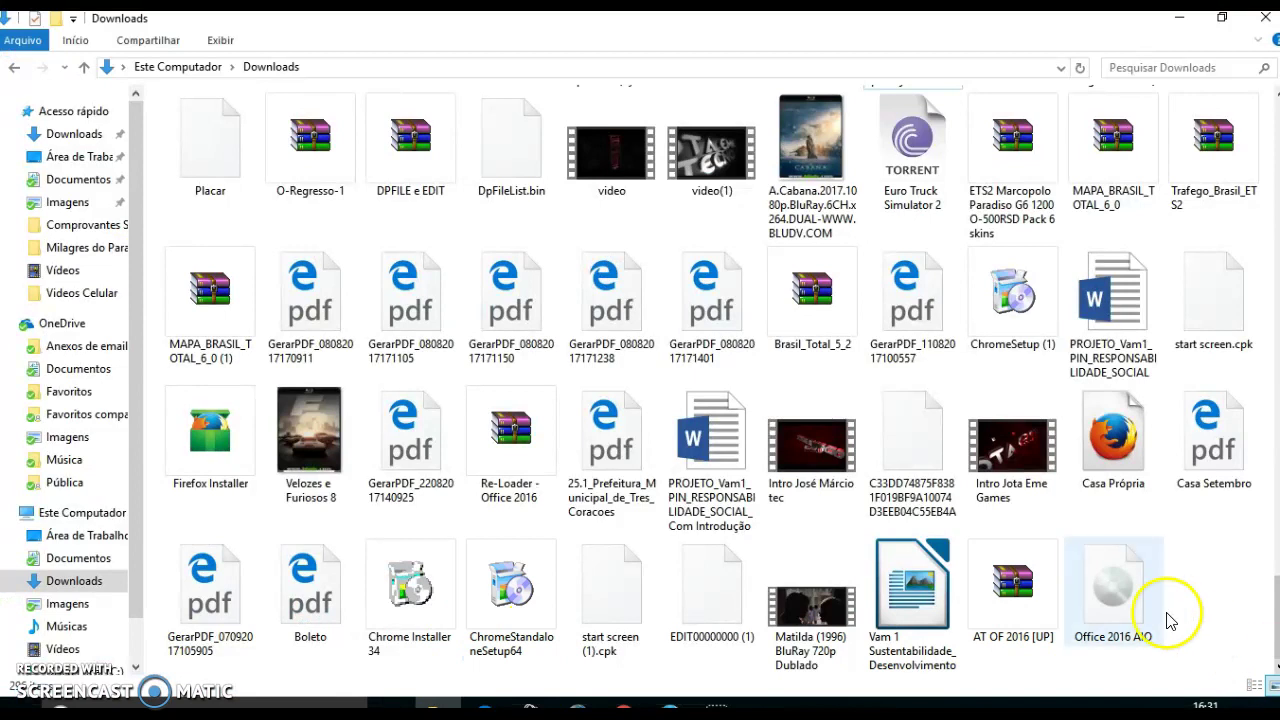
double_click(1006, 600)
right_click(1006, 606)
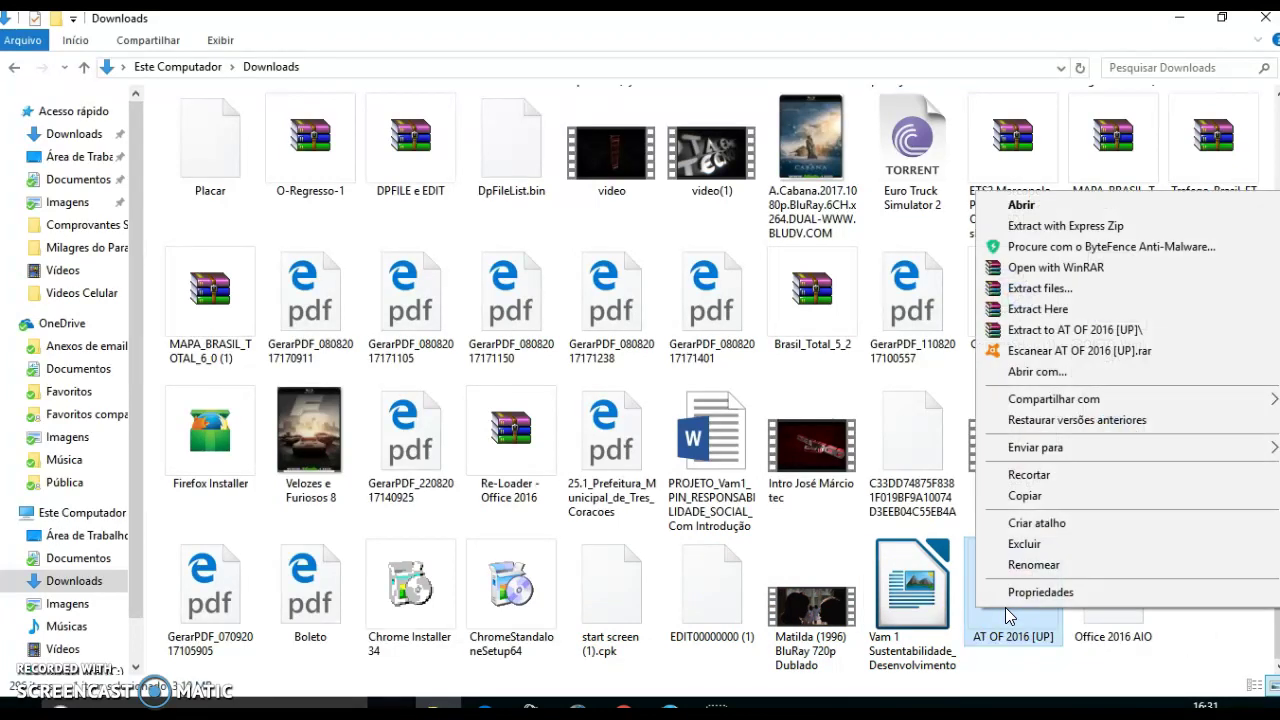
left_click(1104, 333)
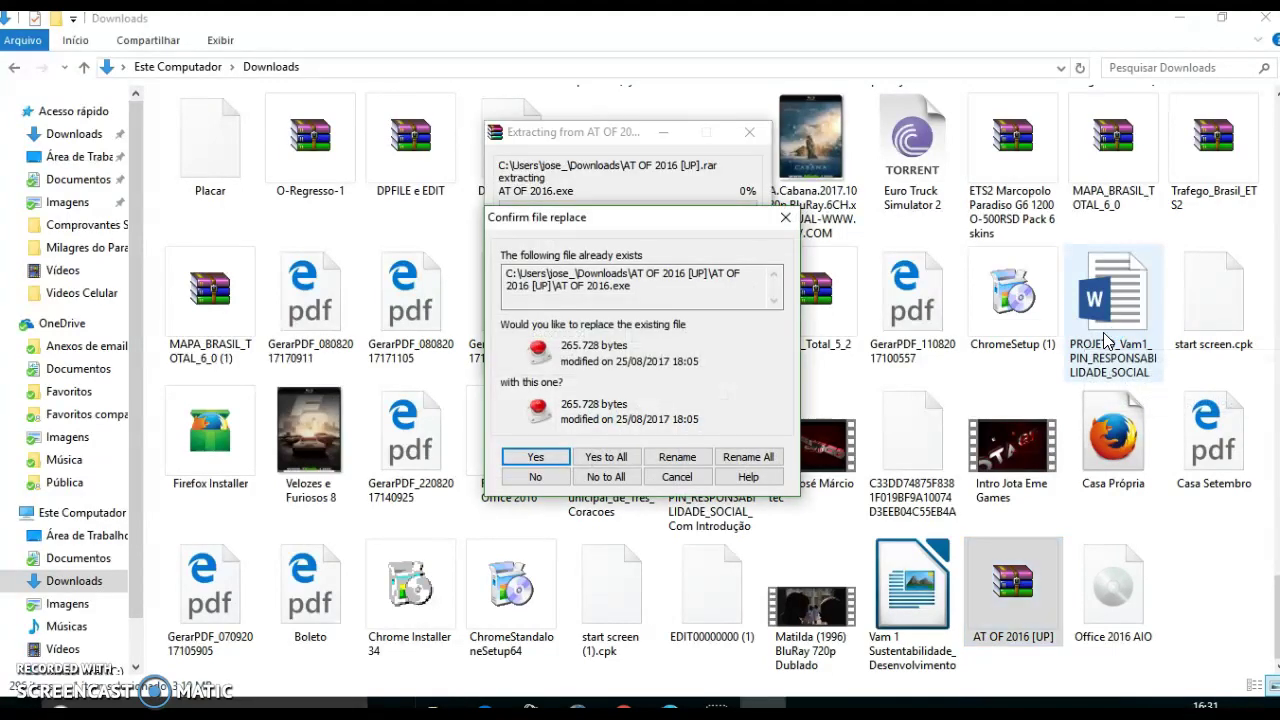
left_click(670, 476)
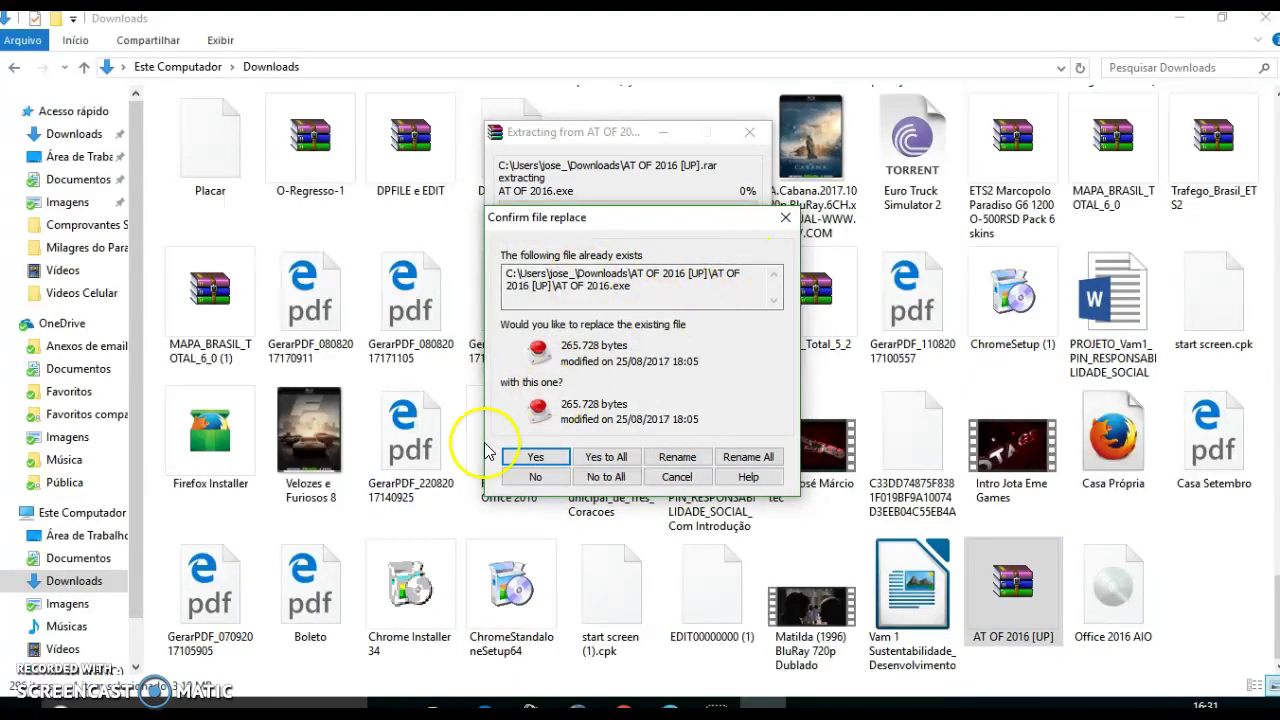
left_click(528, 462)
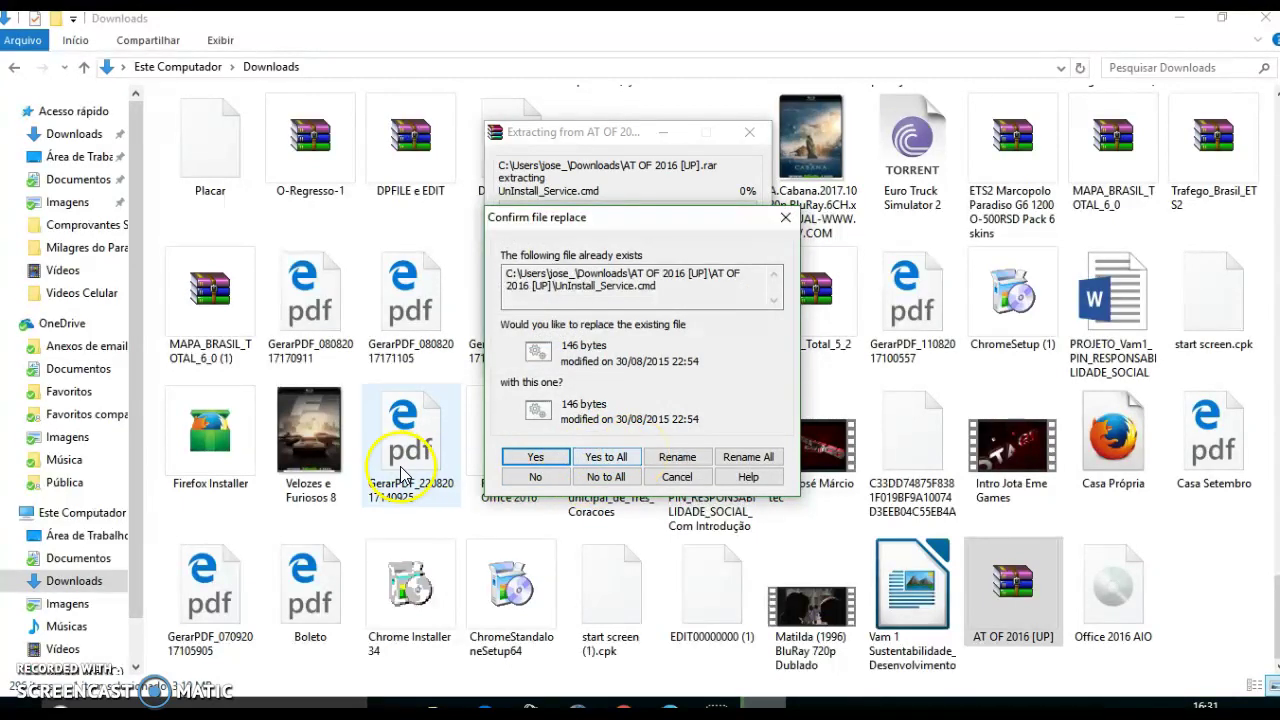
left_click(609, 457)
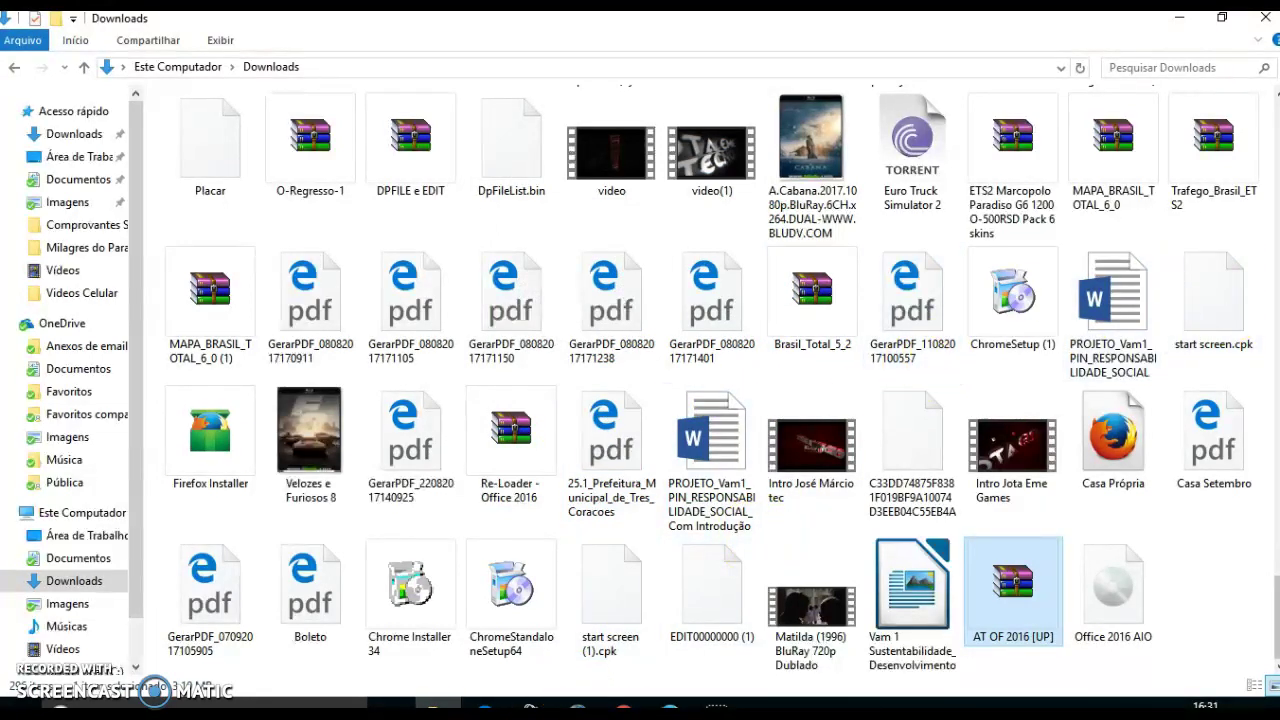
Open the extracted AT OF 2016 [UP] folder in Downloads and the subfolder of the same name inside it.
scroll(710, 380, "up", 3)
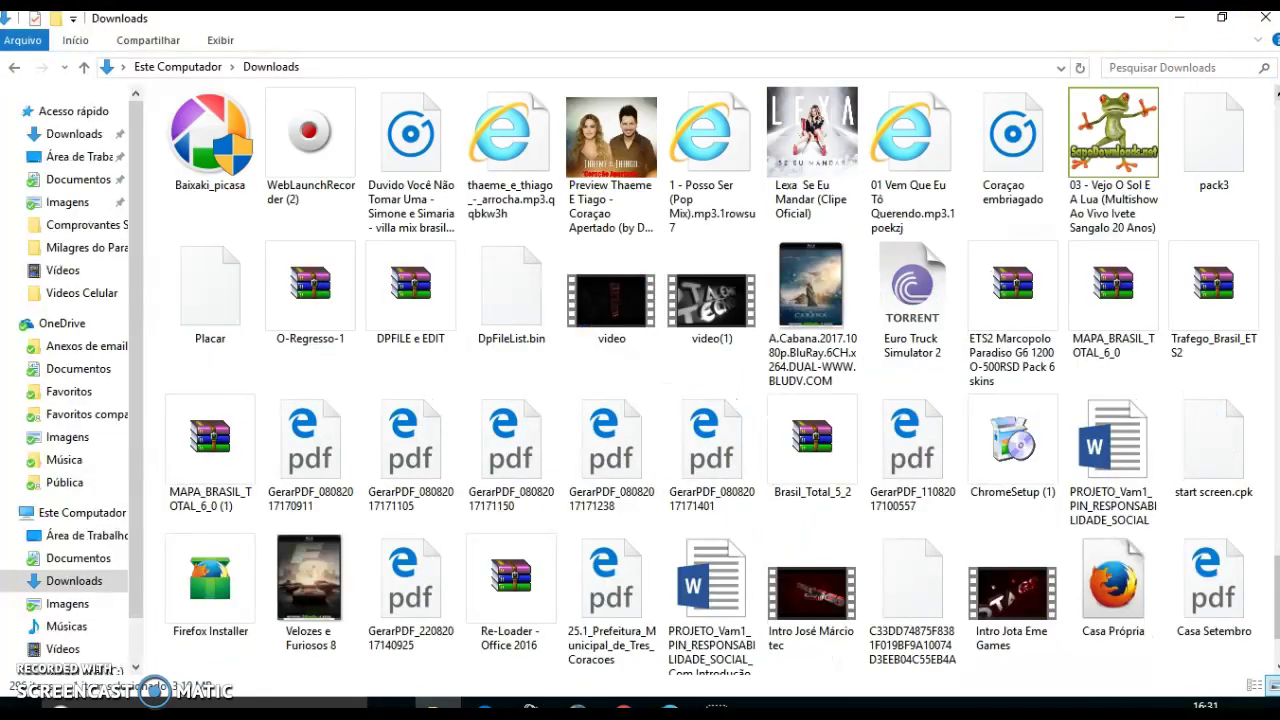
scroll(710, 380, "up", 20)
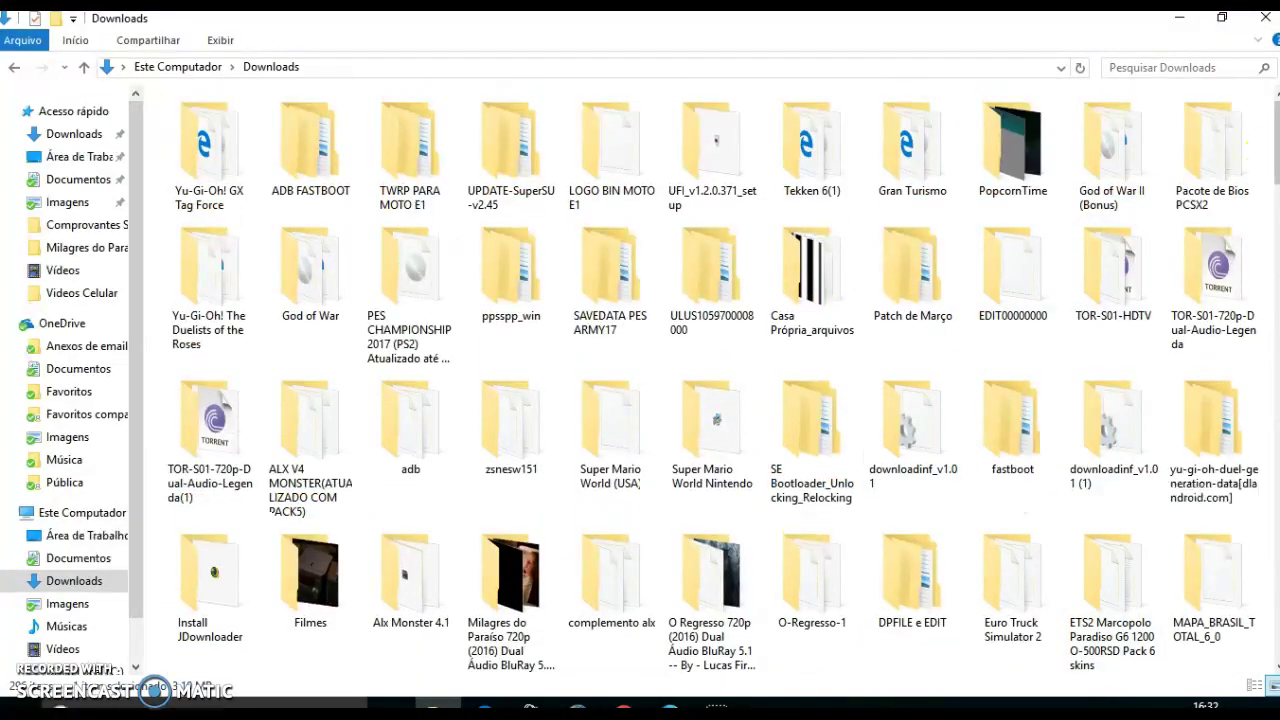
scroll(1060, 480, "down", 9)
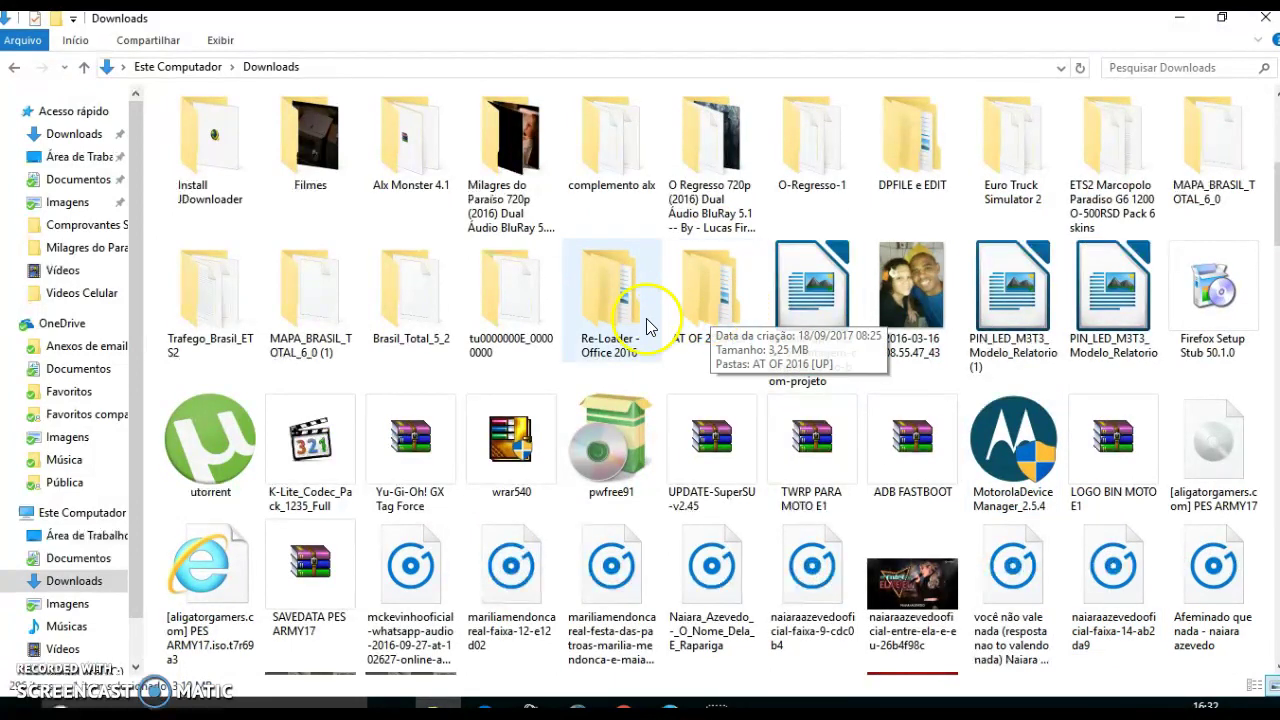
double_click(712, 330)
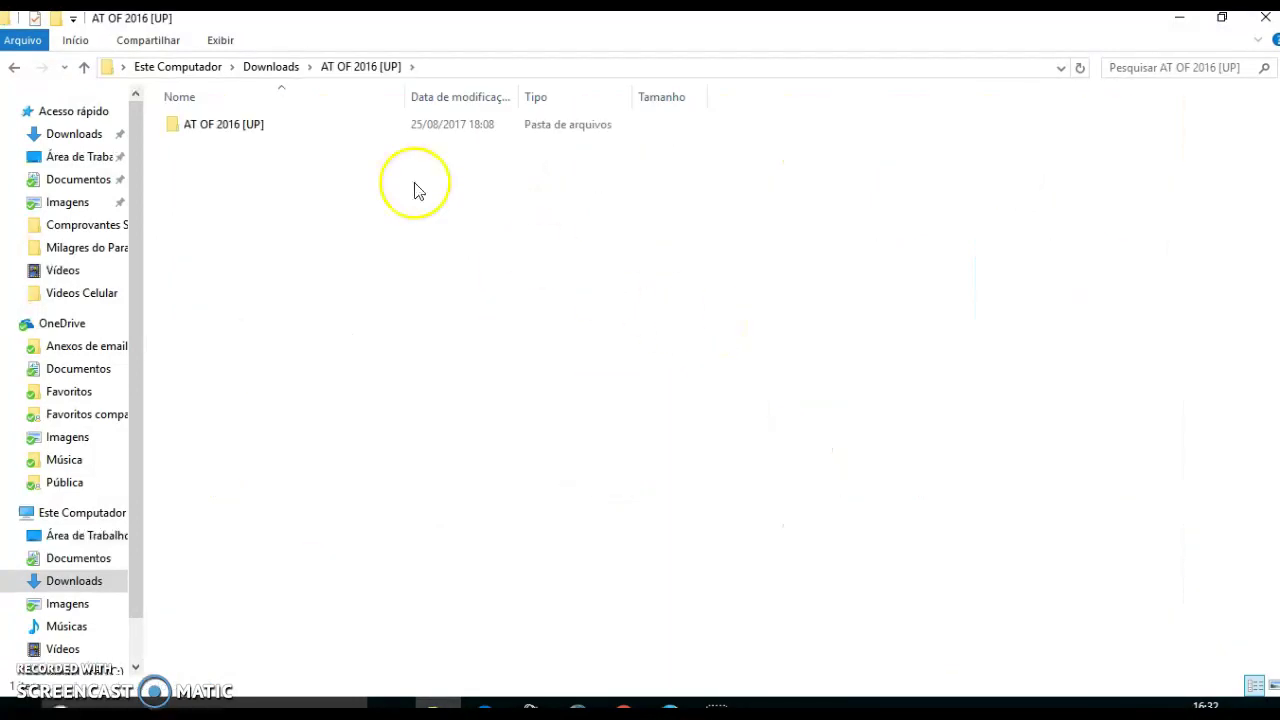
double_click(228, 125)
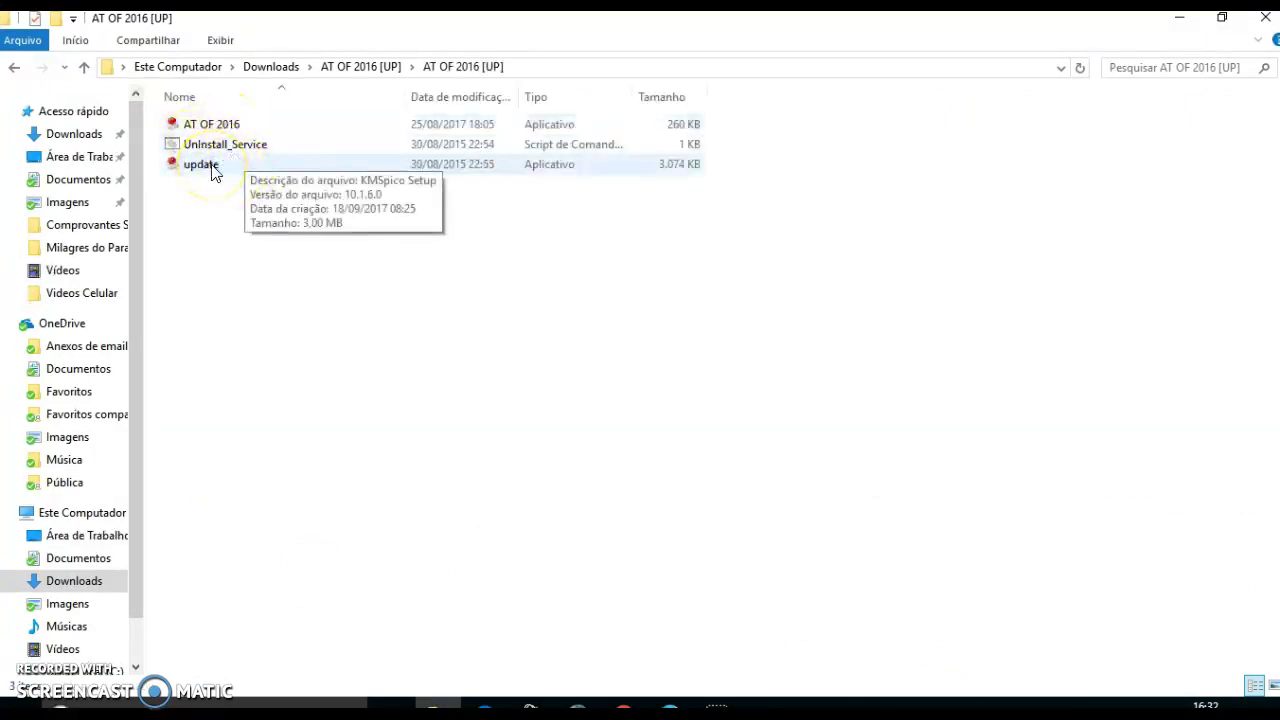
Run the update application from the extracted folder and allow it to start the KMSpico setup.
left_click(215, 167)
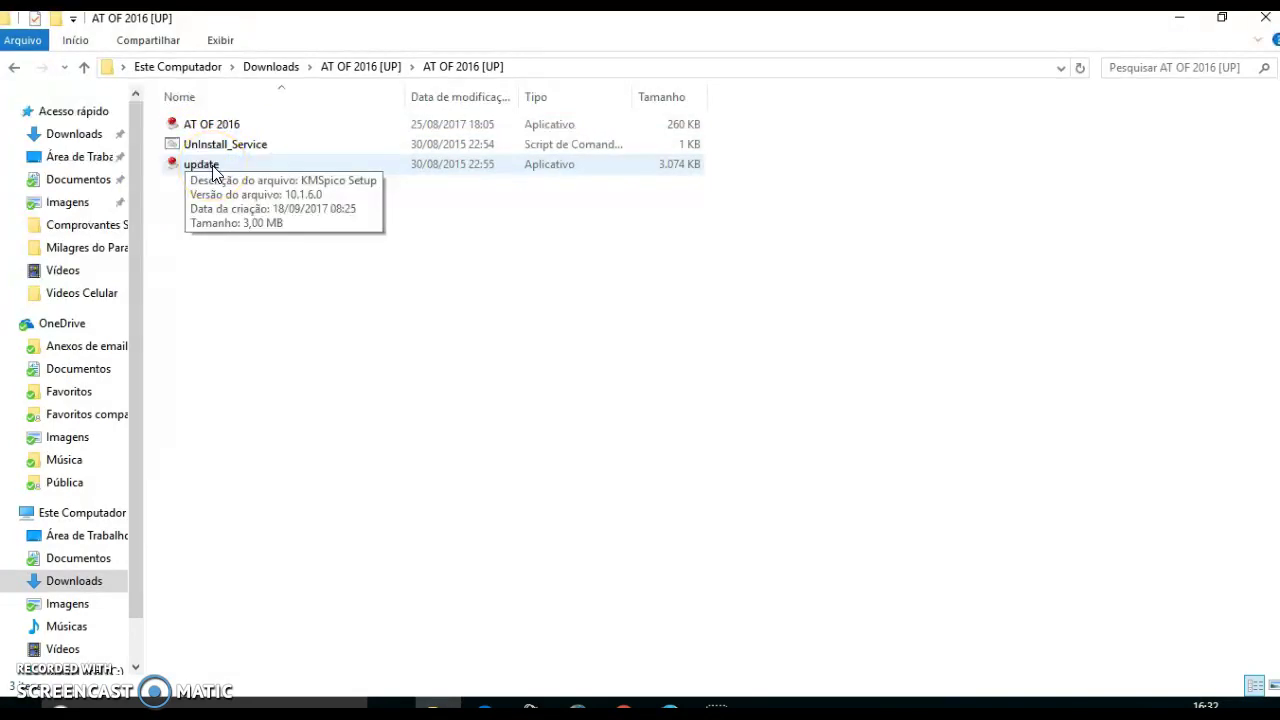
double_click(213, 167)
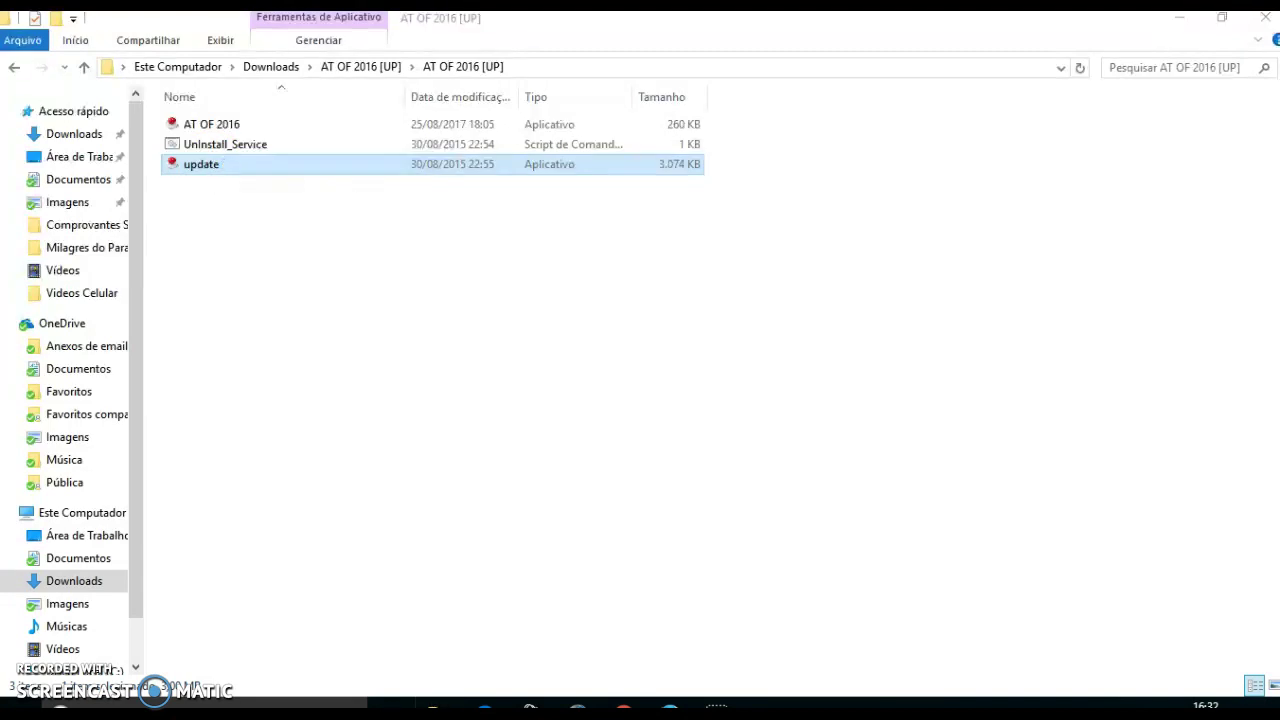
left_click(531, 494)
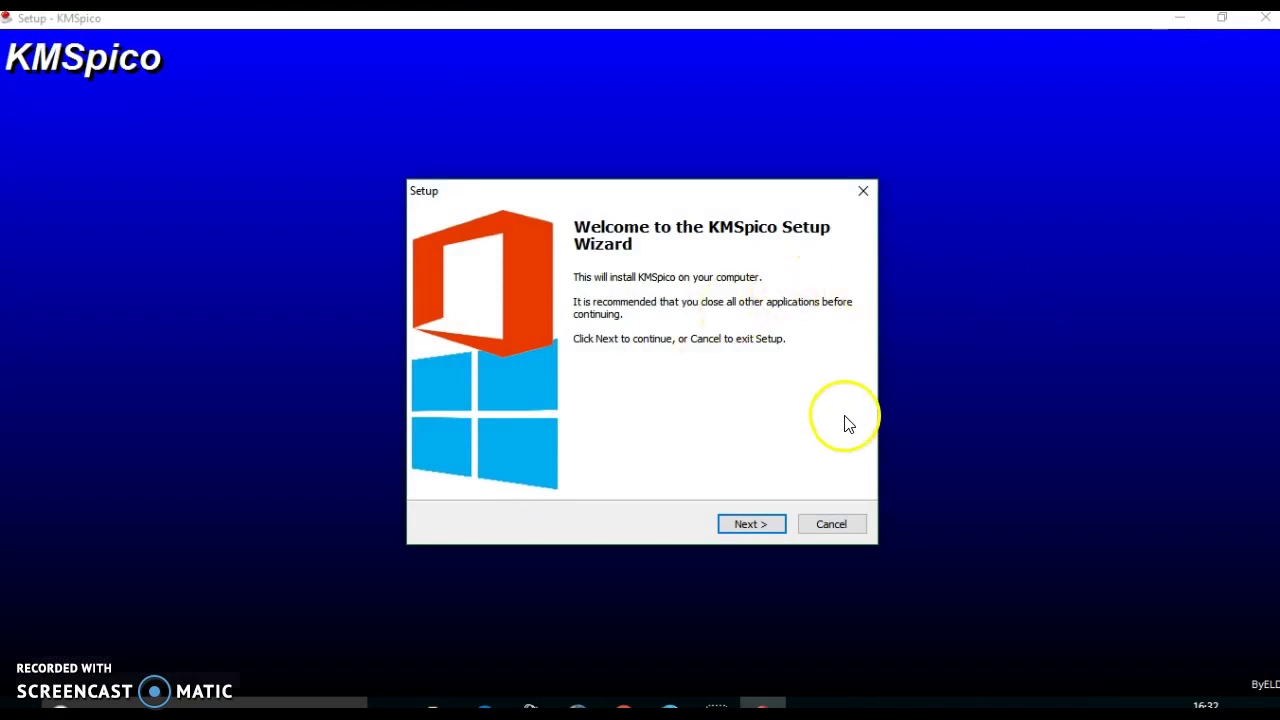
Install KMSpico, accepting the license agreement and keeping C:\Program Files\KMSpico and the KMSpico Start Menu folder.
left_click(760, 530)
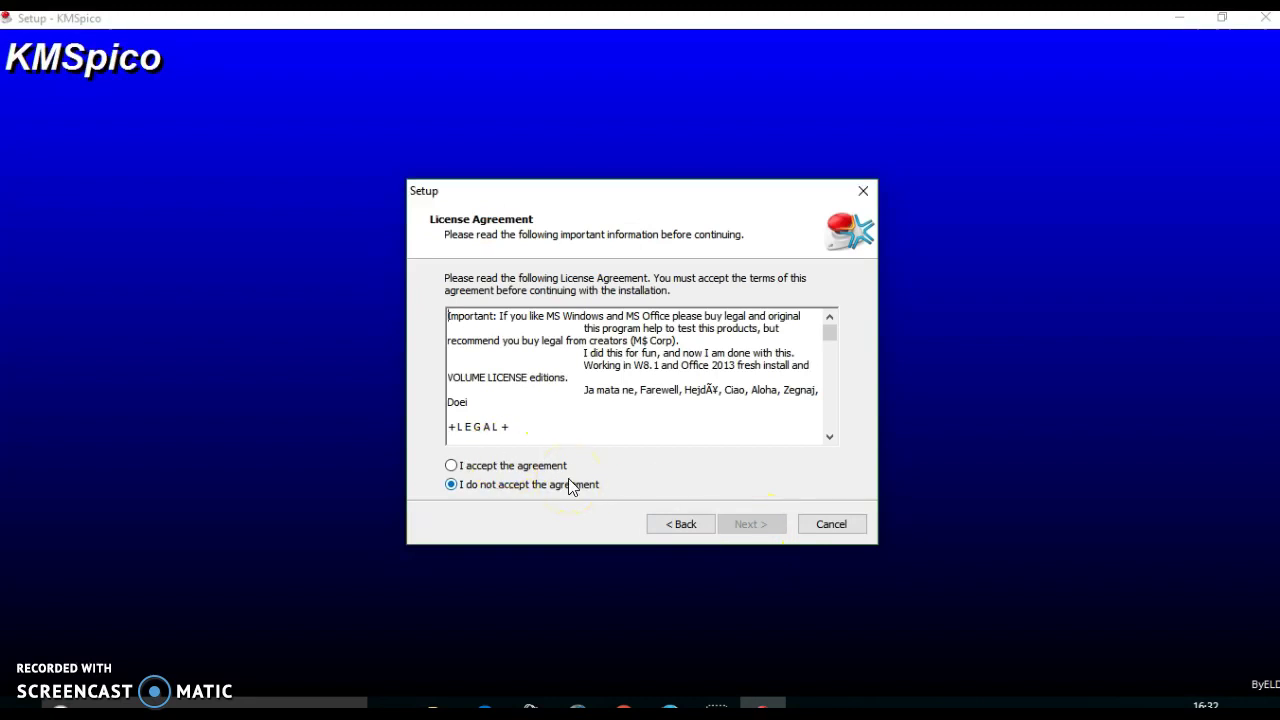
left_click(451, 466)
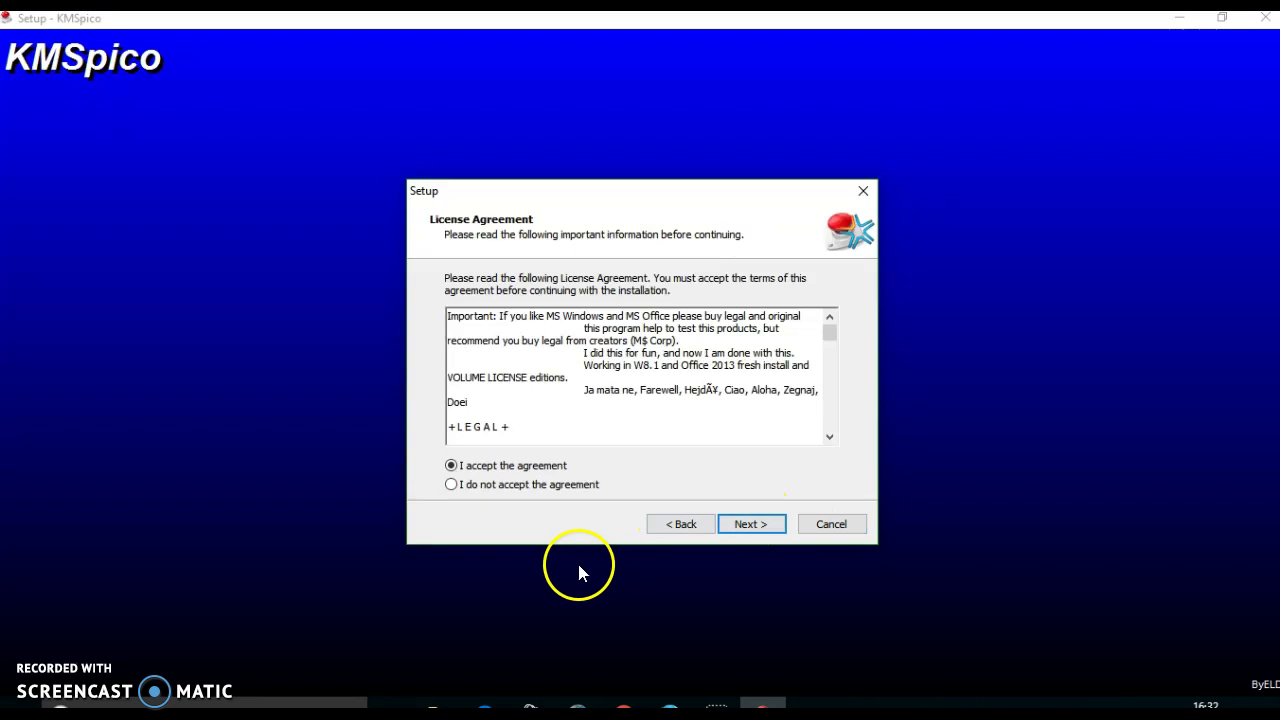
left_click(746, 527)
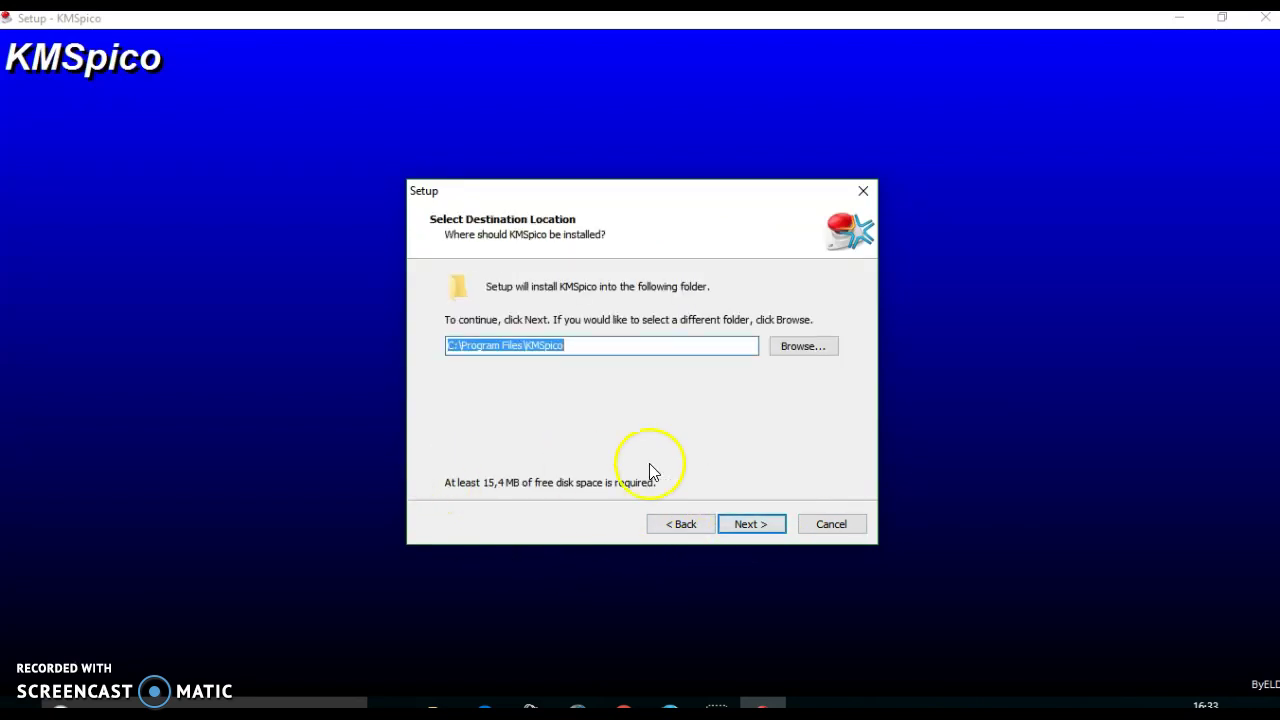
left_click(752, 524)
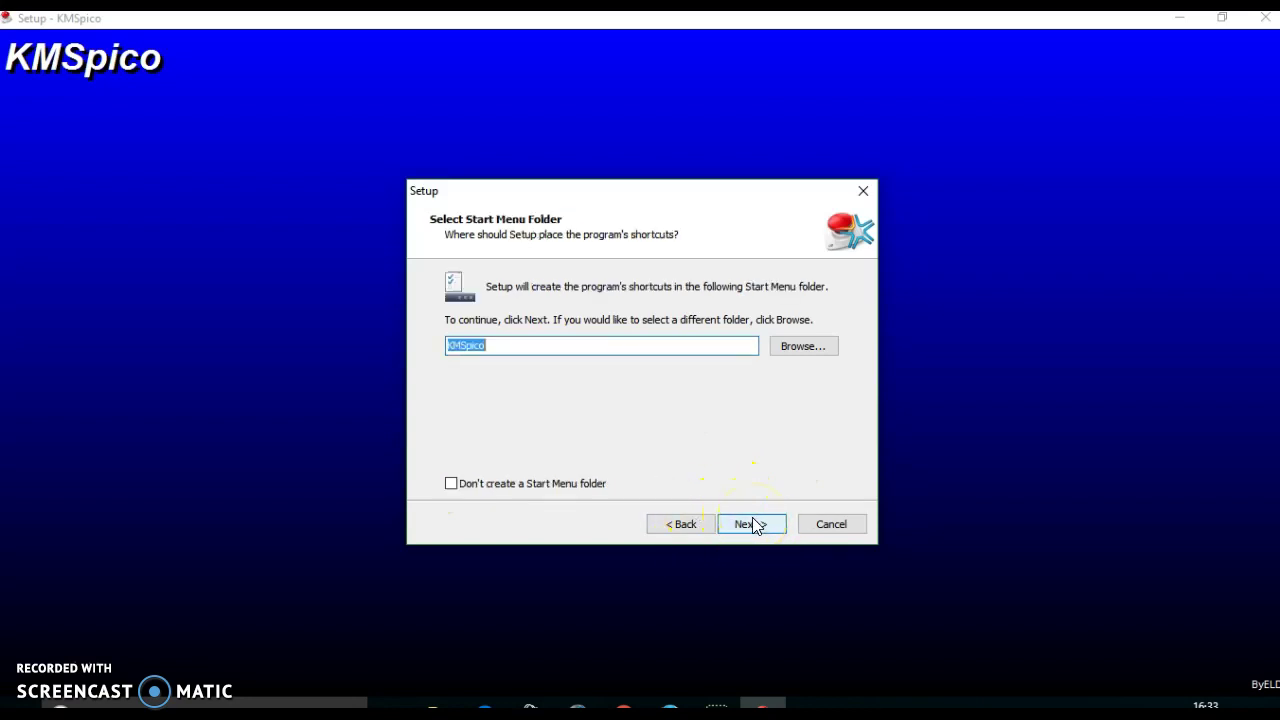
left_click(460, 485)
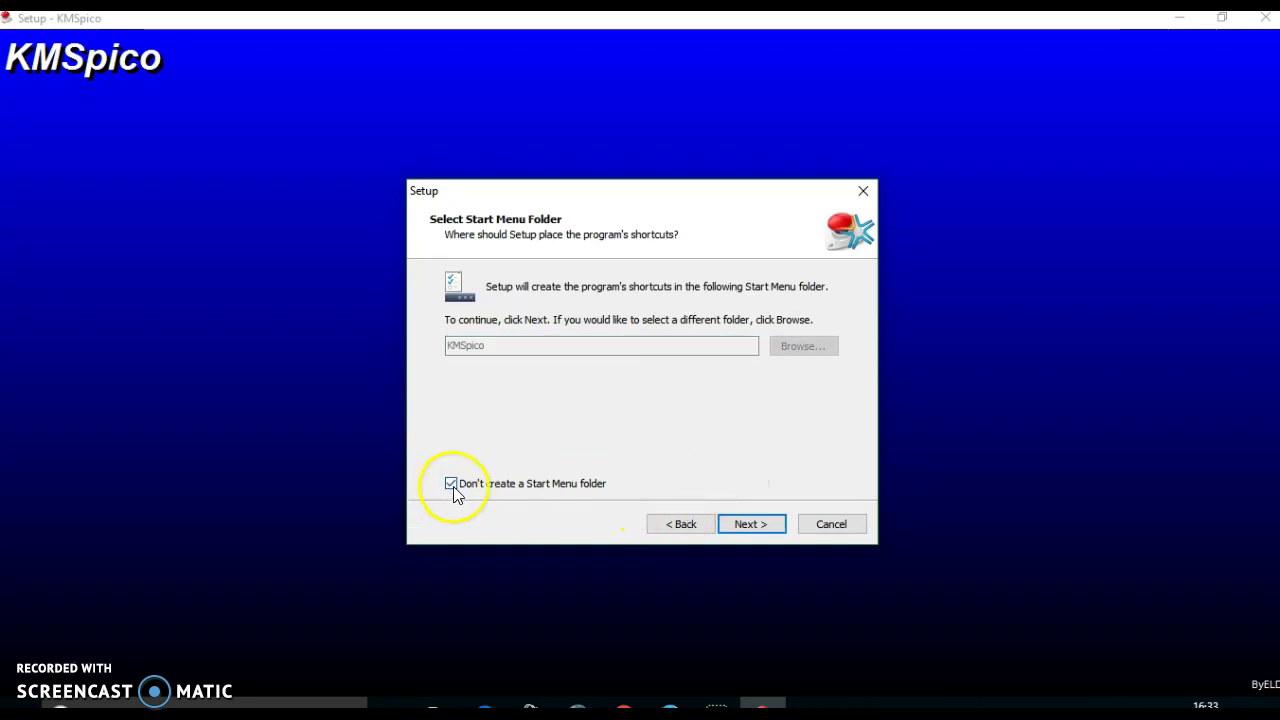
left_click(458, 487)
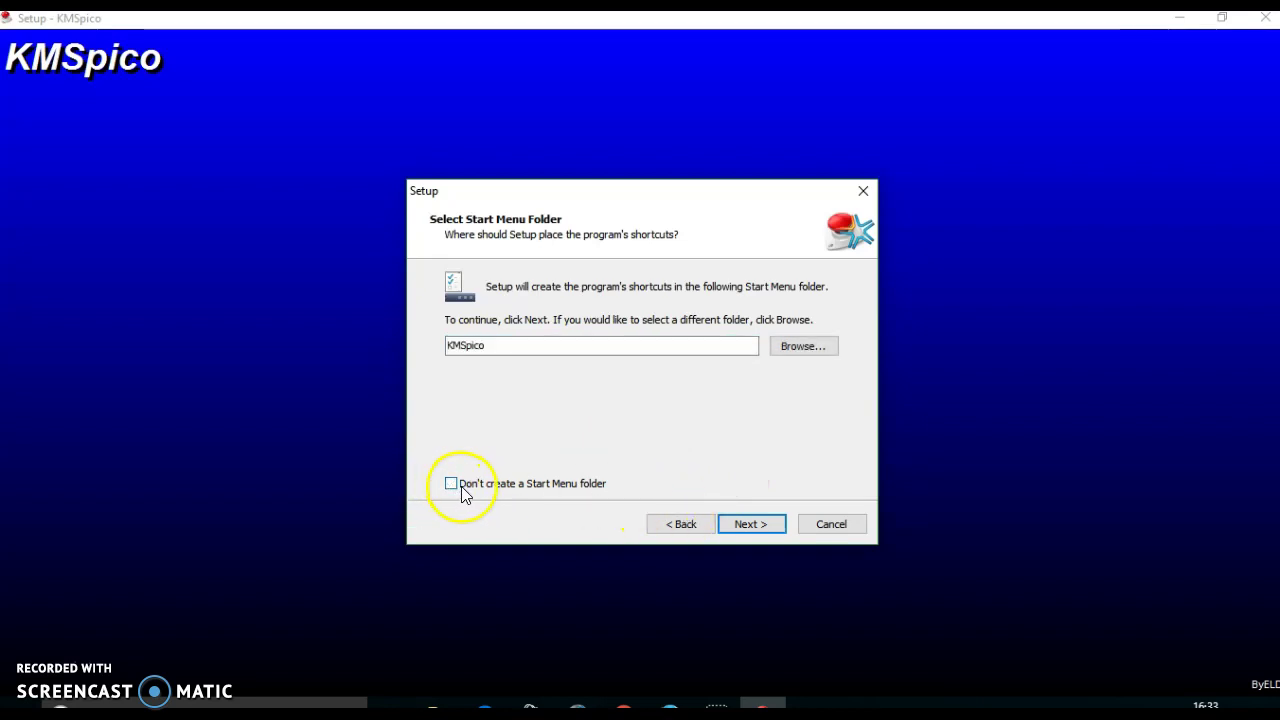
left_click(752, 526)
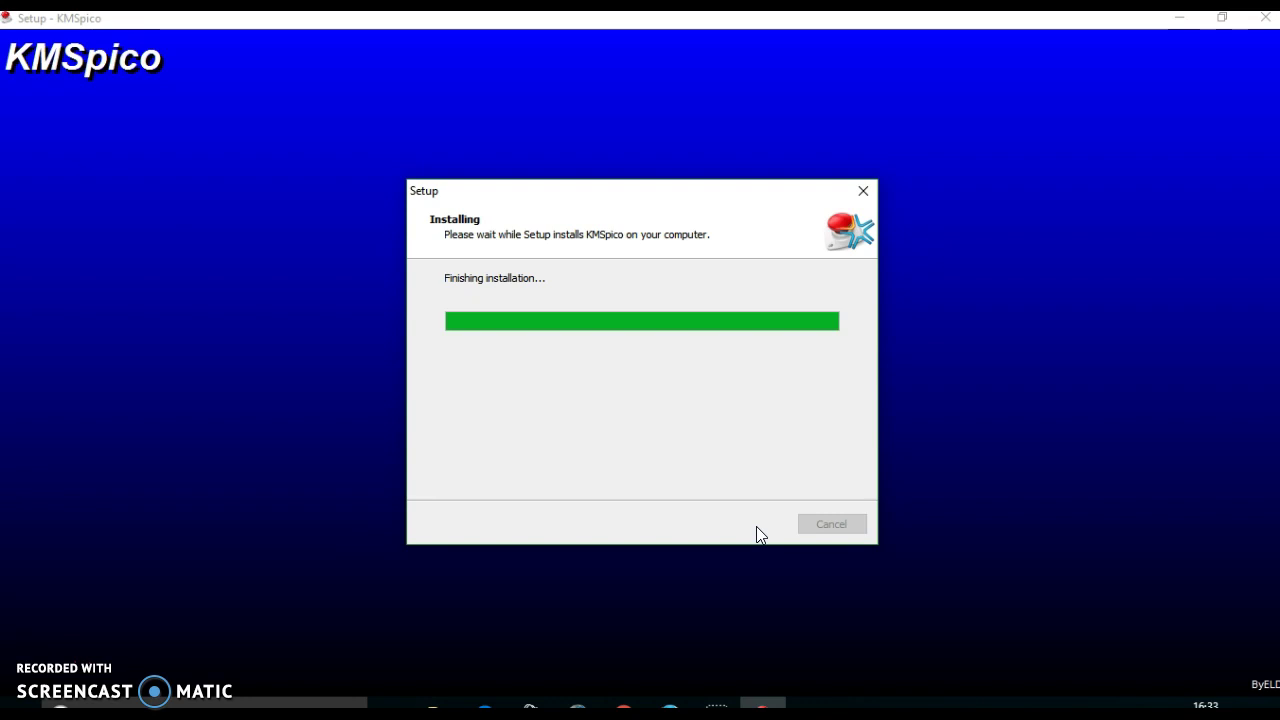
left_click(590, 478)
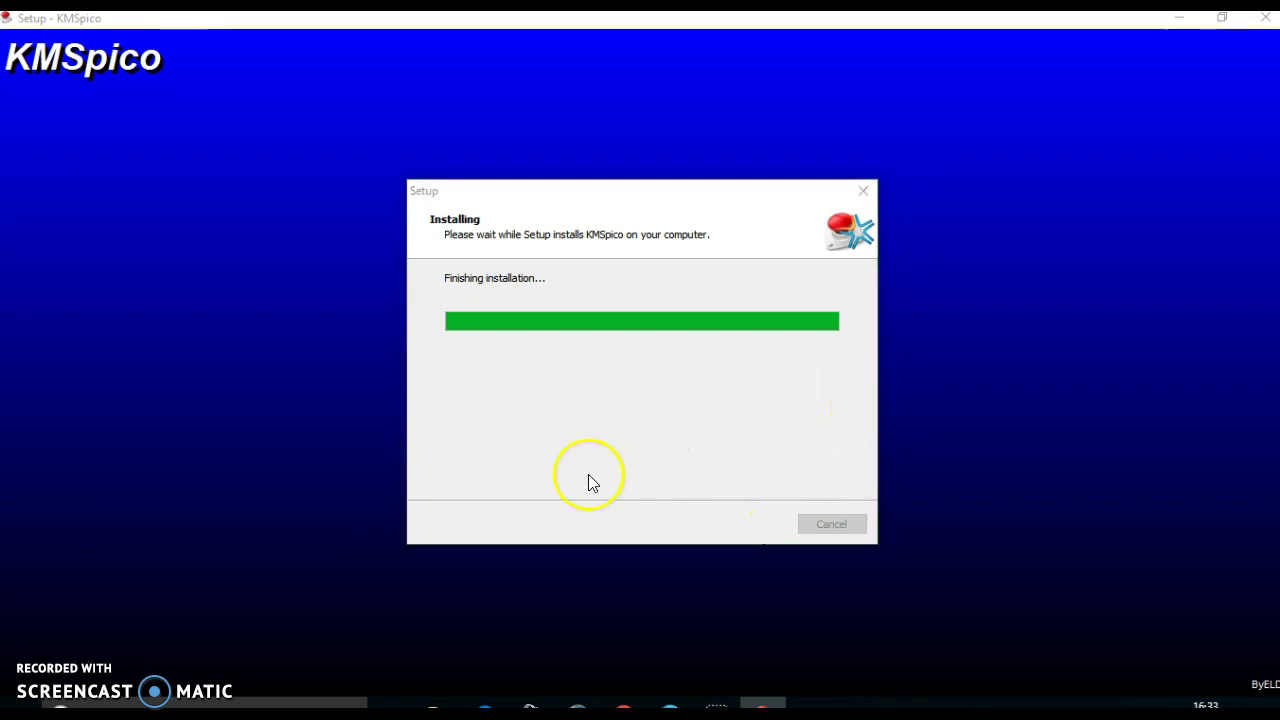
left_click(60, 686)
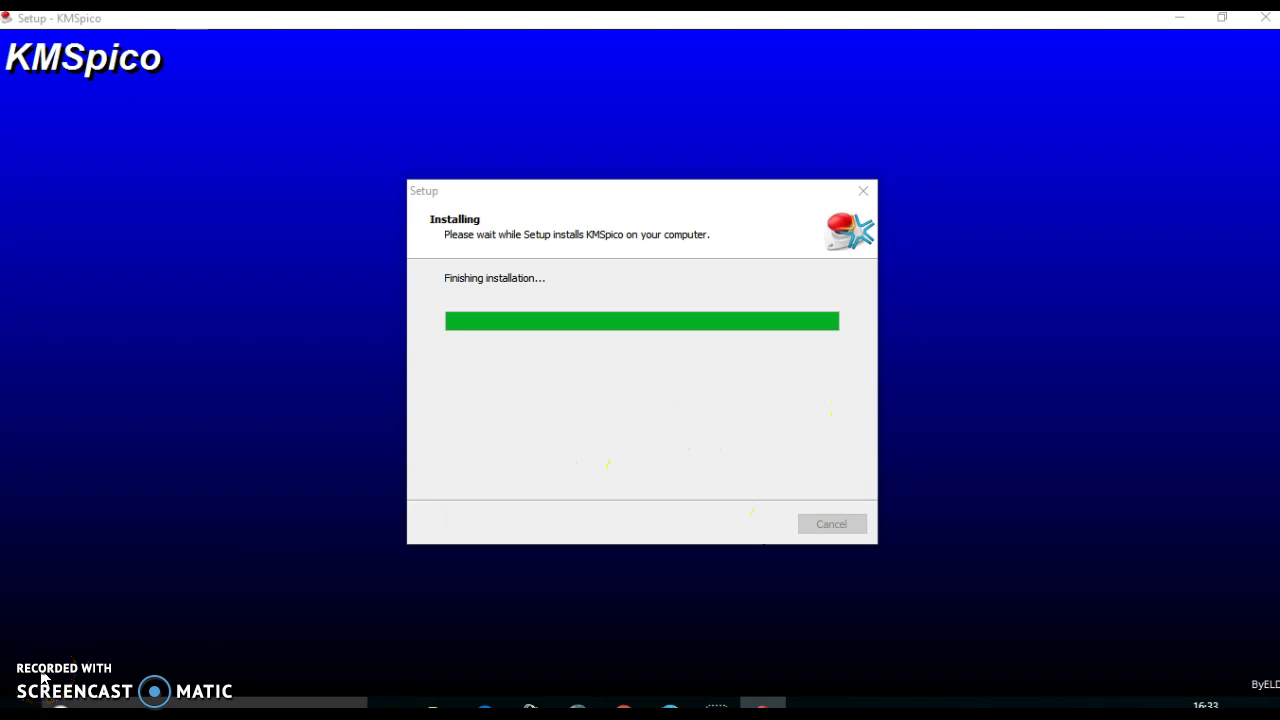
left_click(248, 638)
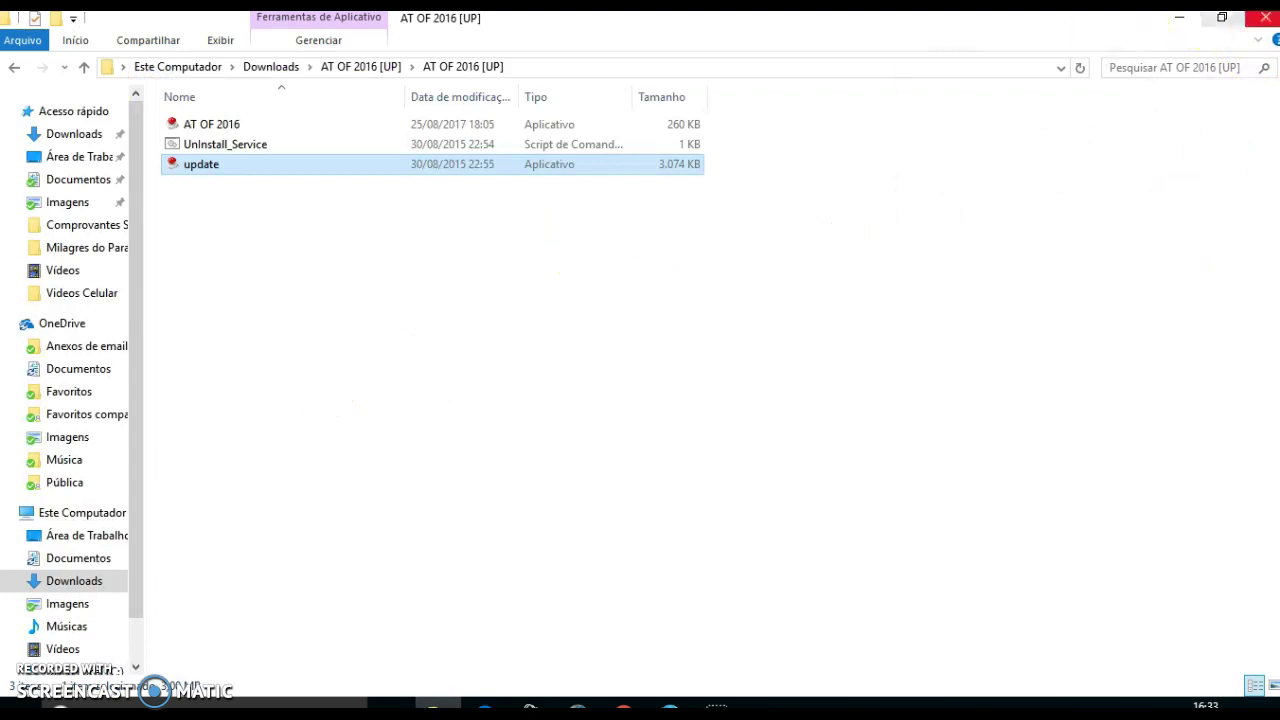
Close the extracted folder's window, switch to the installed KMSpico application and start its Office activation.
left_click(1273, 28)
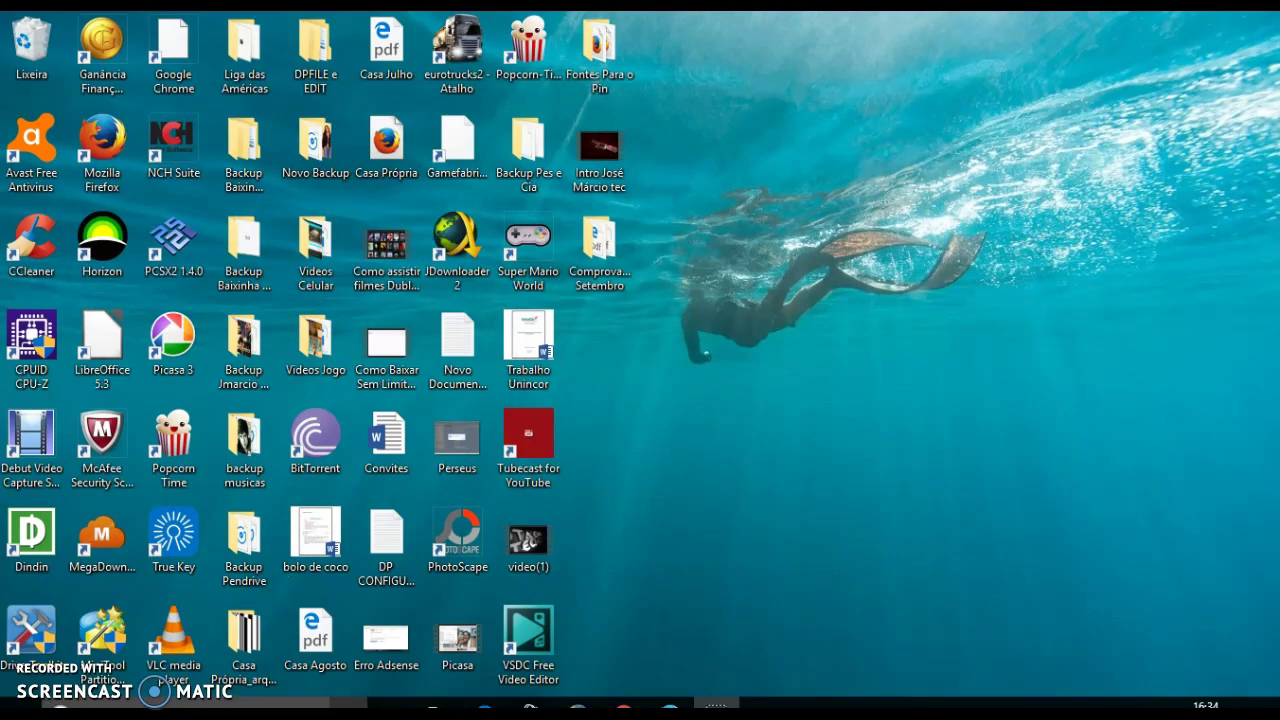
left_click(47, 703)
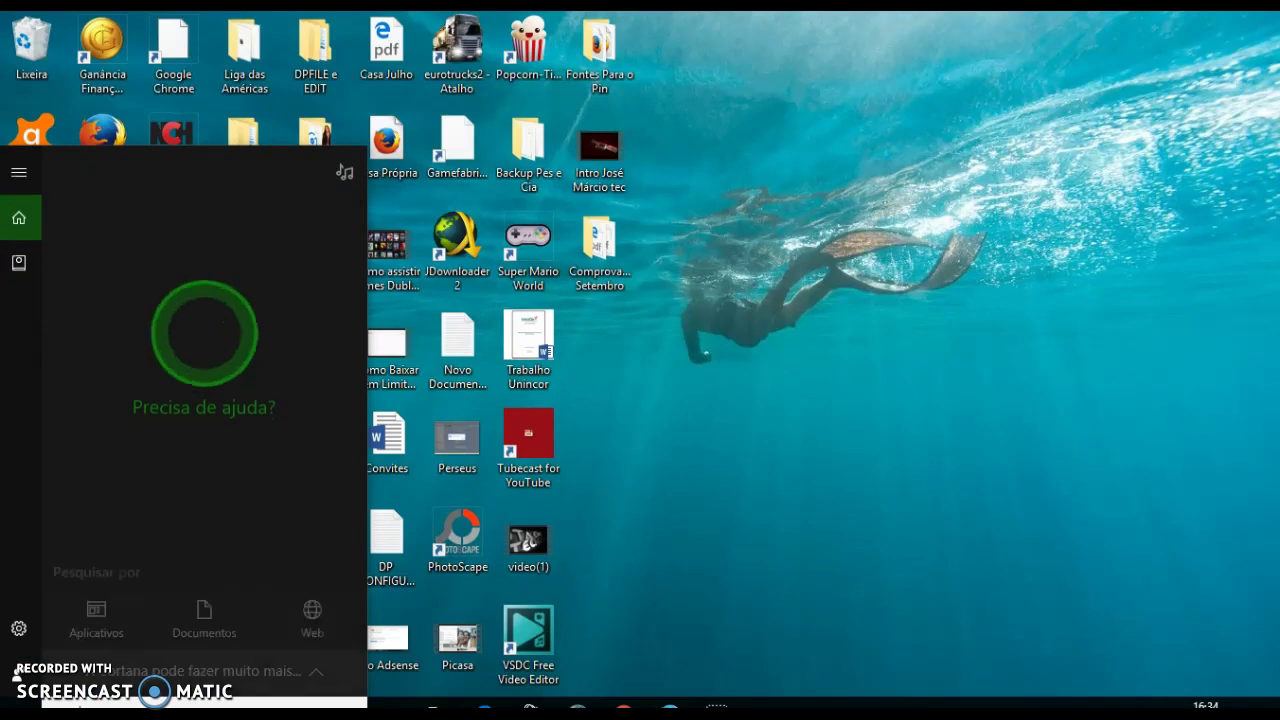
type("kmsp")
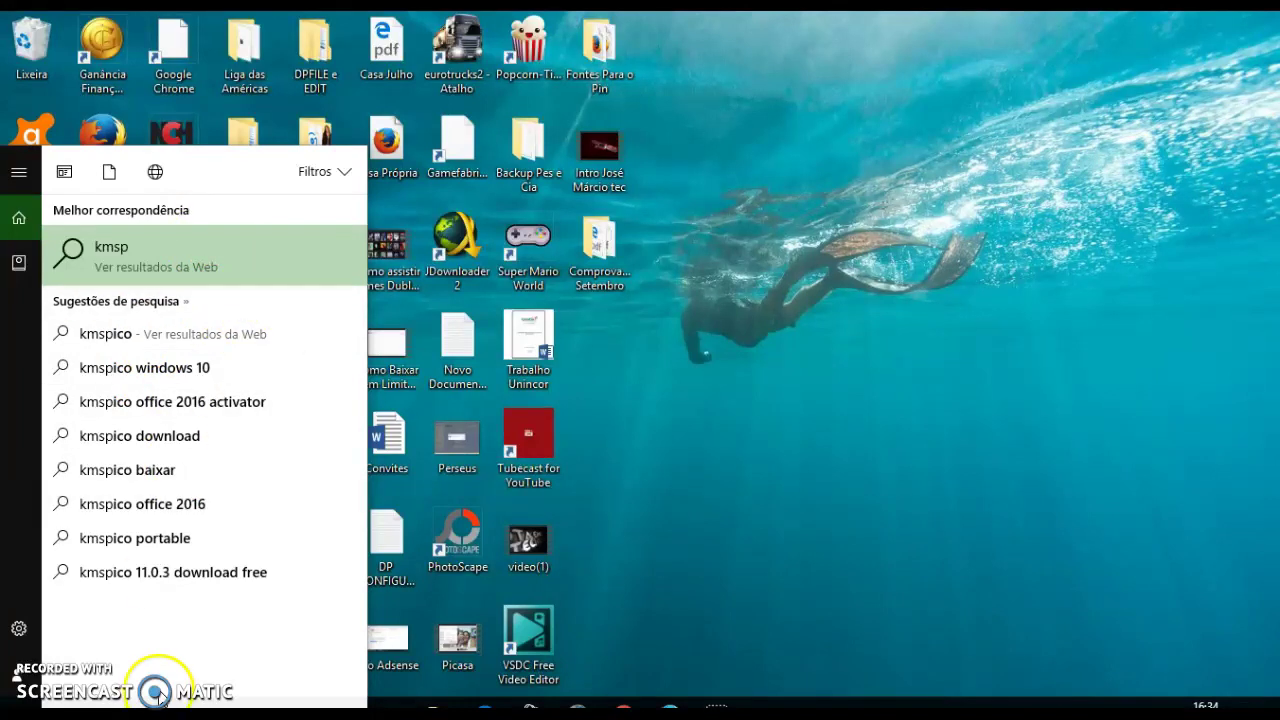
key("BackSpace")
key("BackSpace")
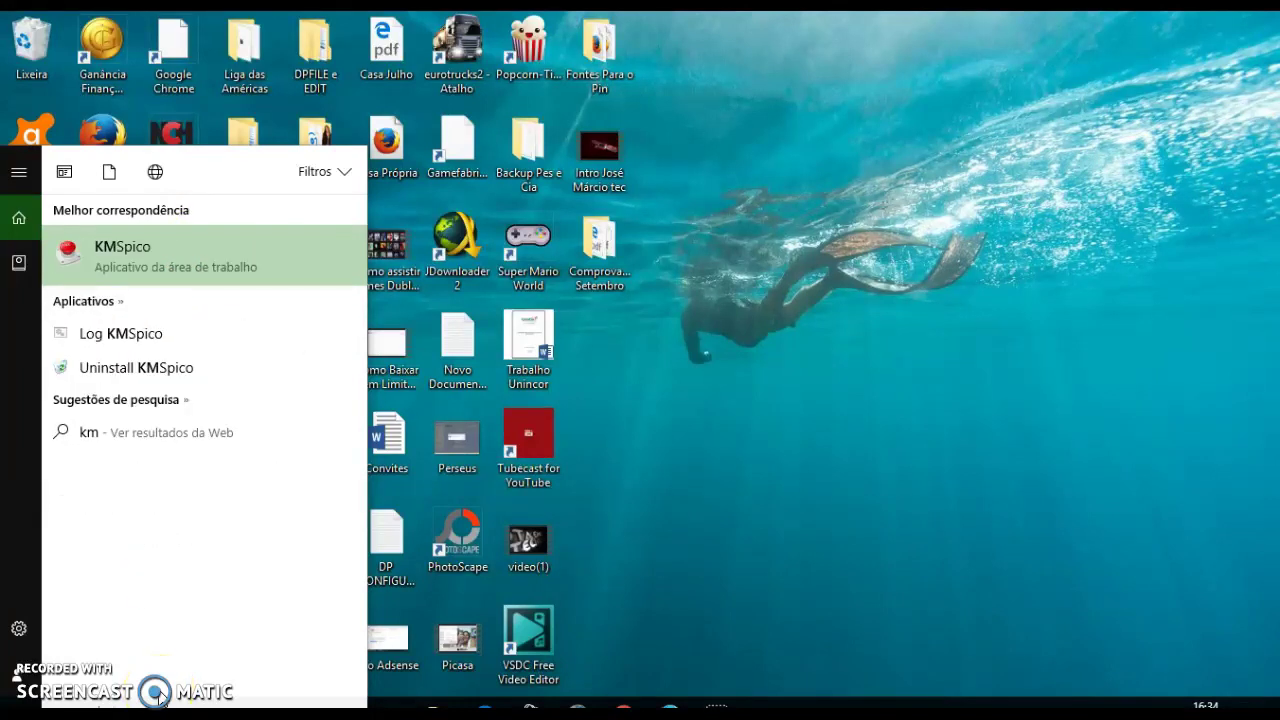
left_click(166, 257)
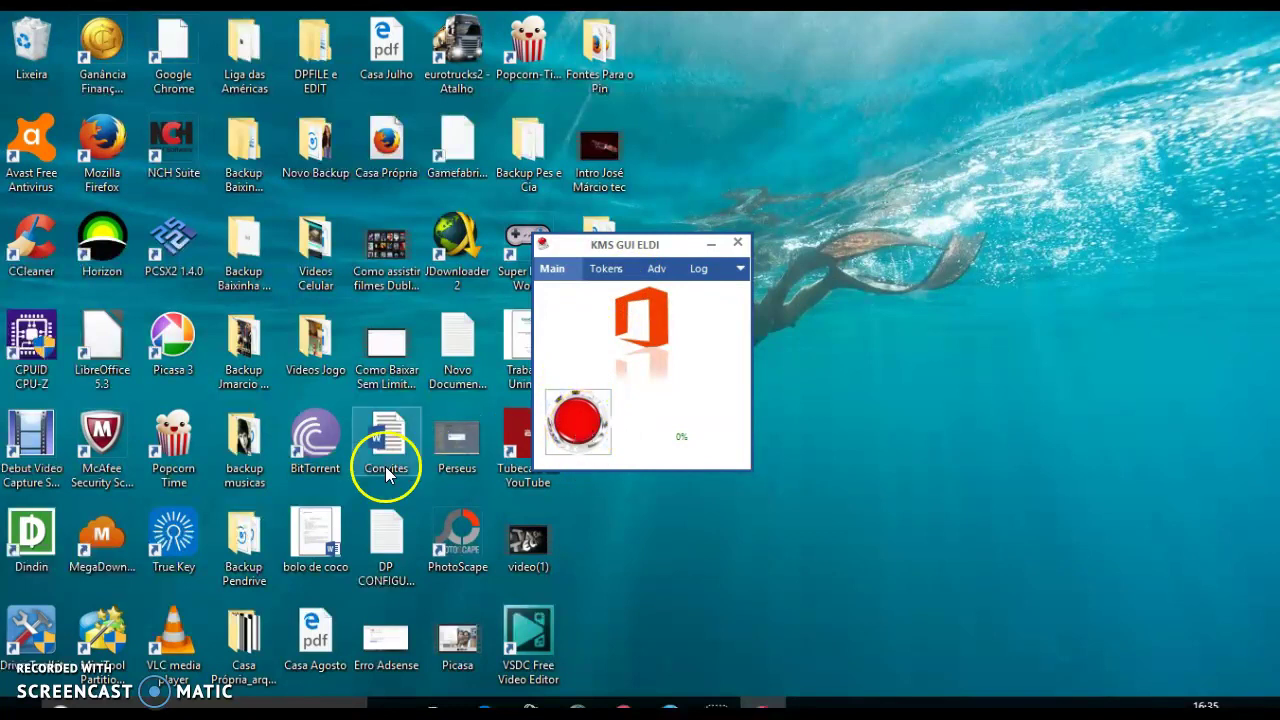
left_click(579, 418)
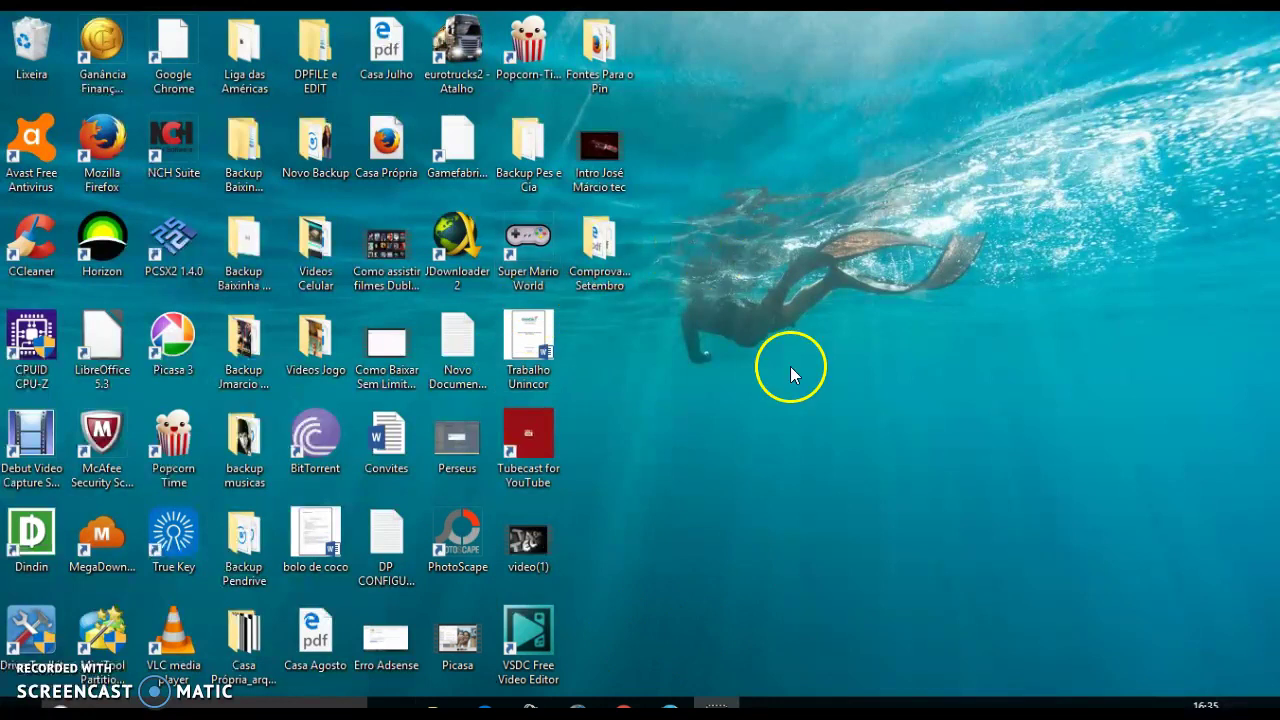
Switch to Word 2016, agree to select the file types it should open and dismiss the default apps notice.
left_click(24, 700)
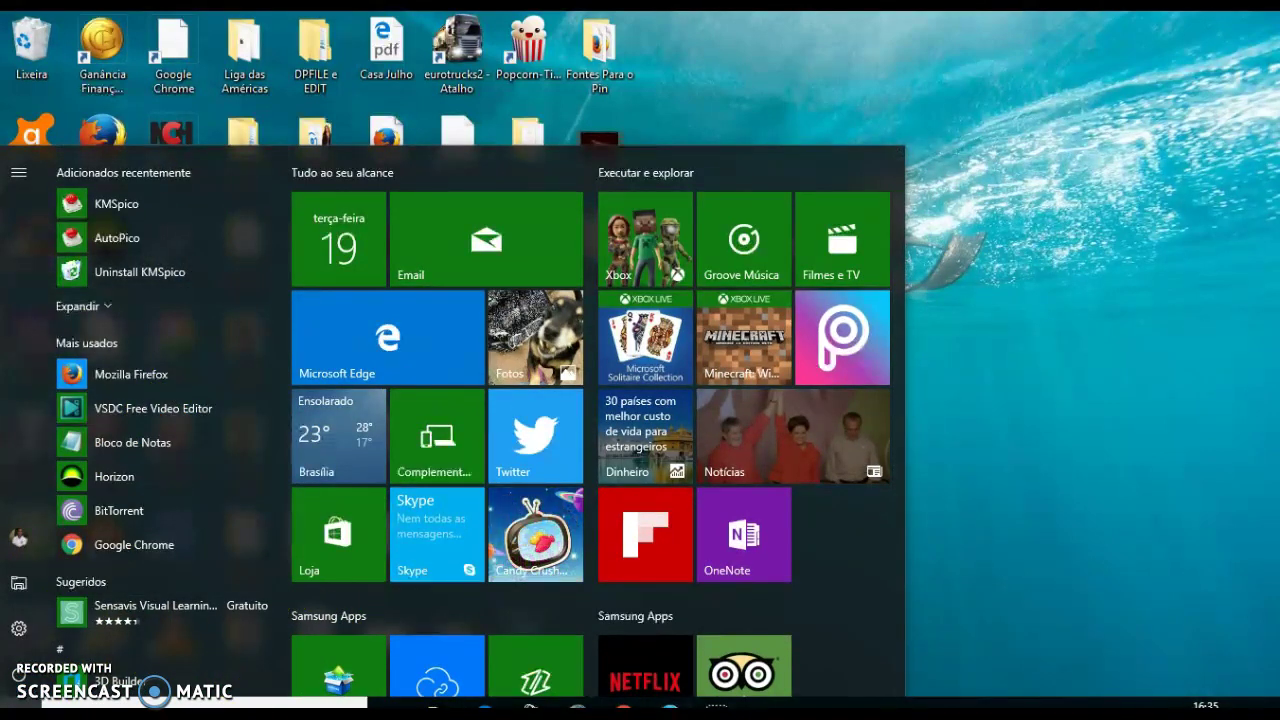
type("woe")
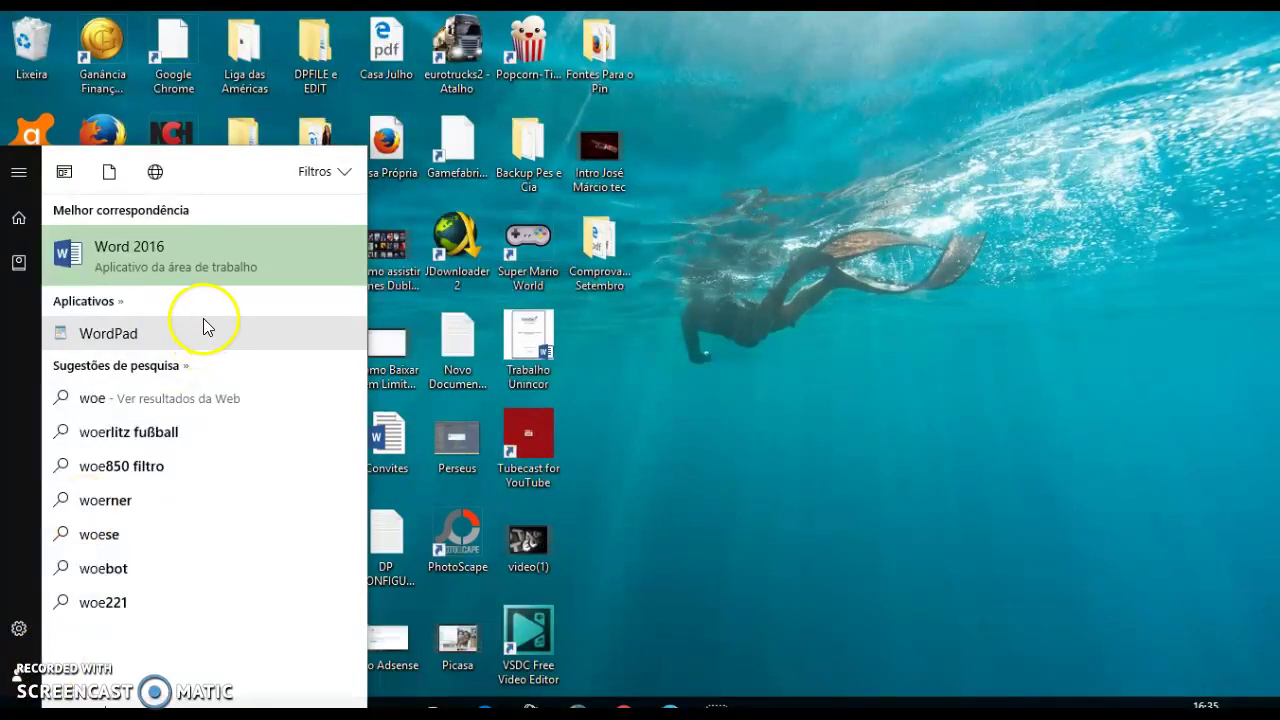
left_click(212, 264)
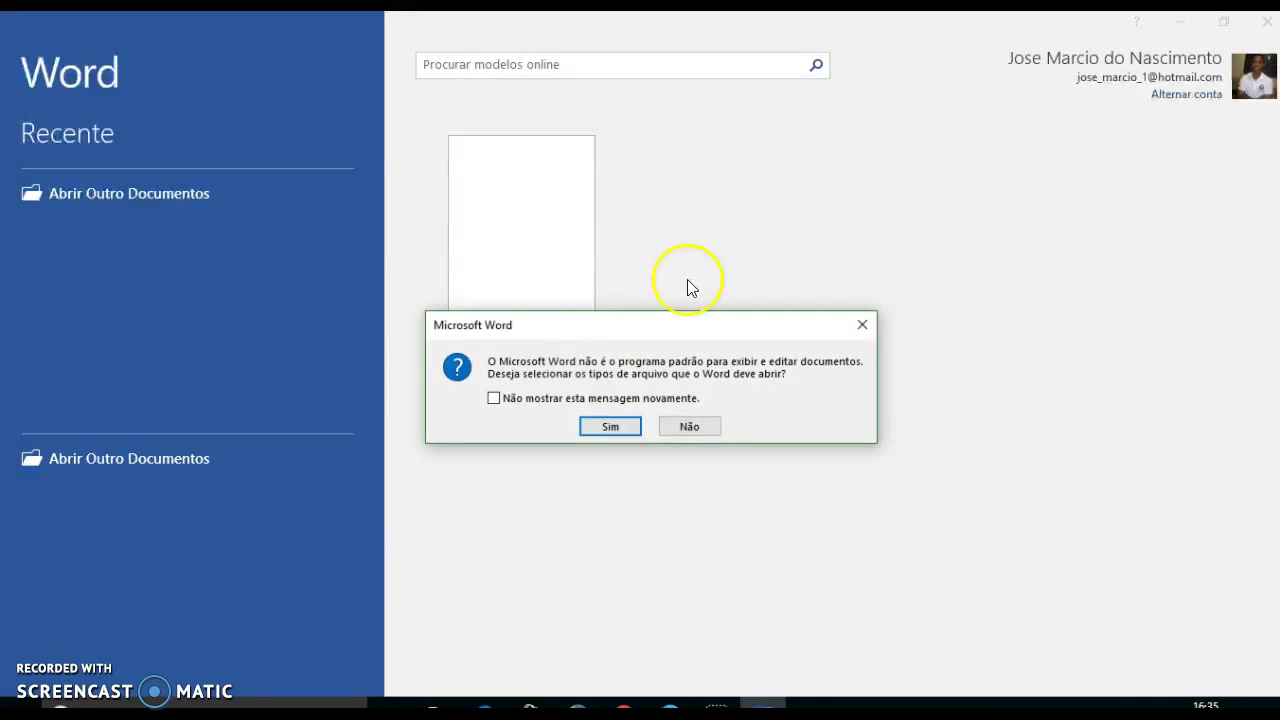
left_click(610, 427)
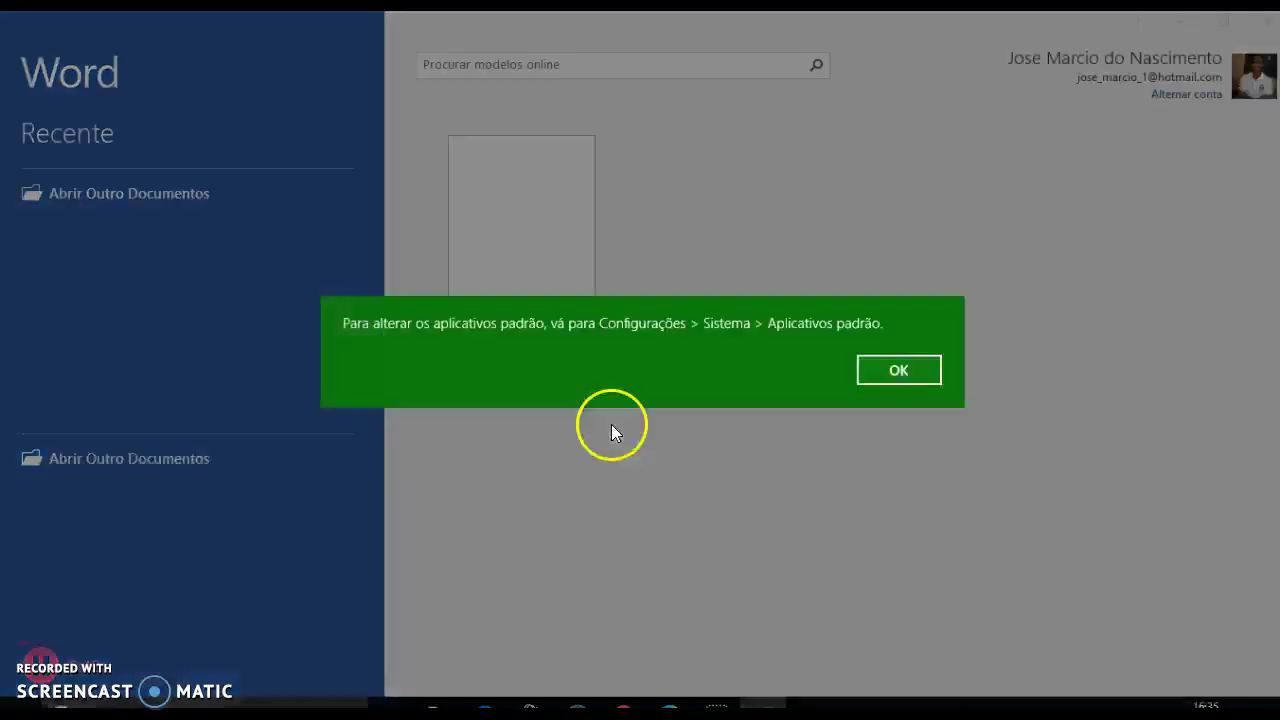
left_click(889, 379)
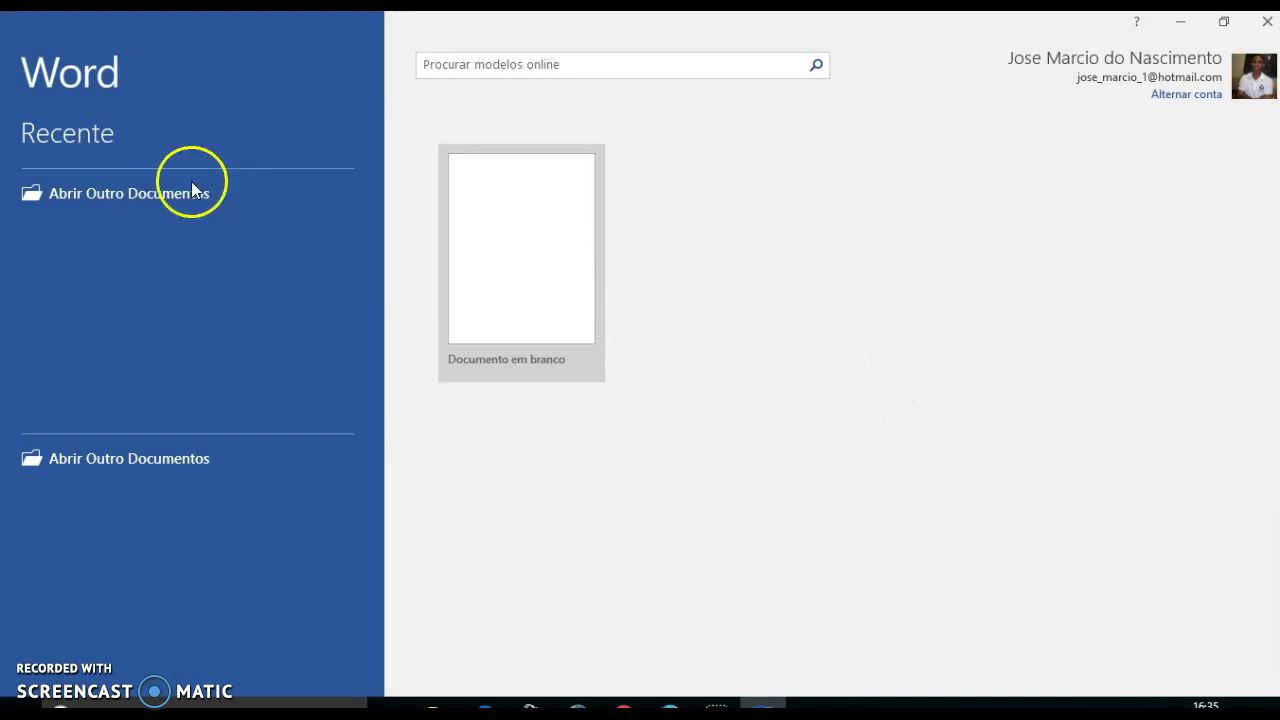
Create a blank document and view the Office activation status in the account's product information.
left_click(491, 210)
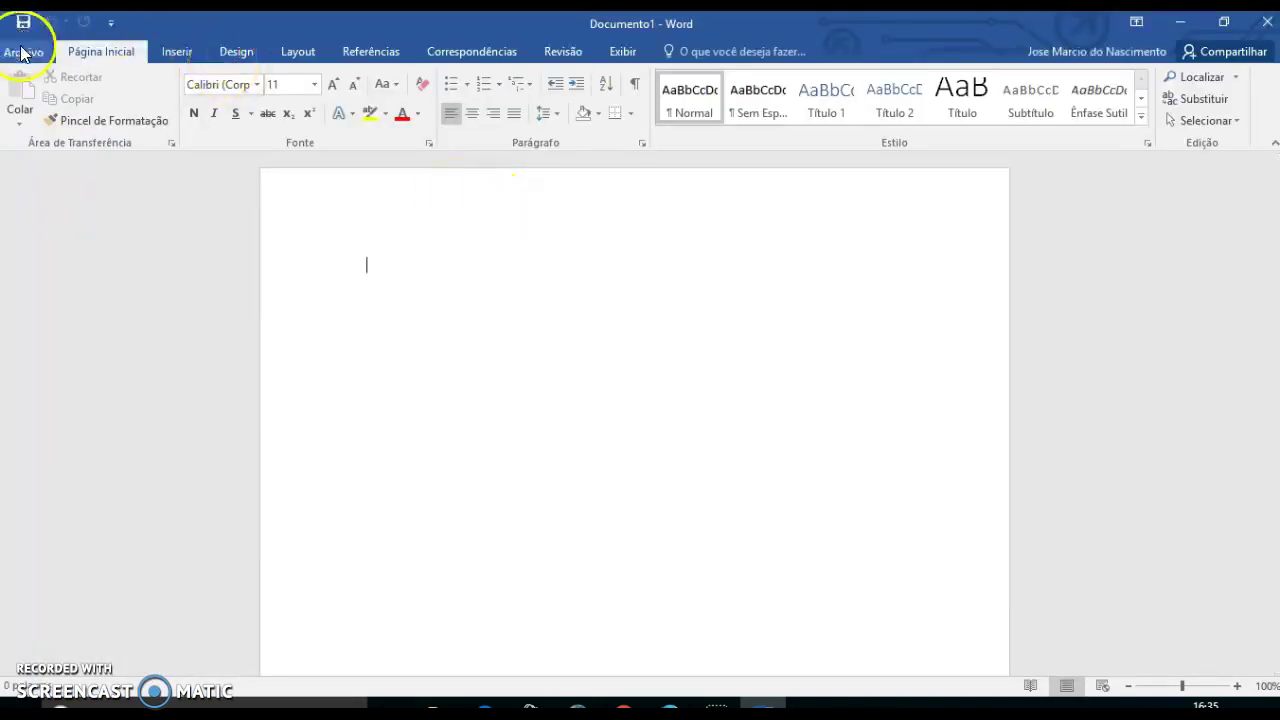
left_click(22, 49)
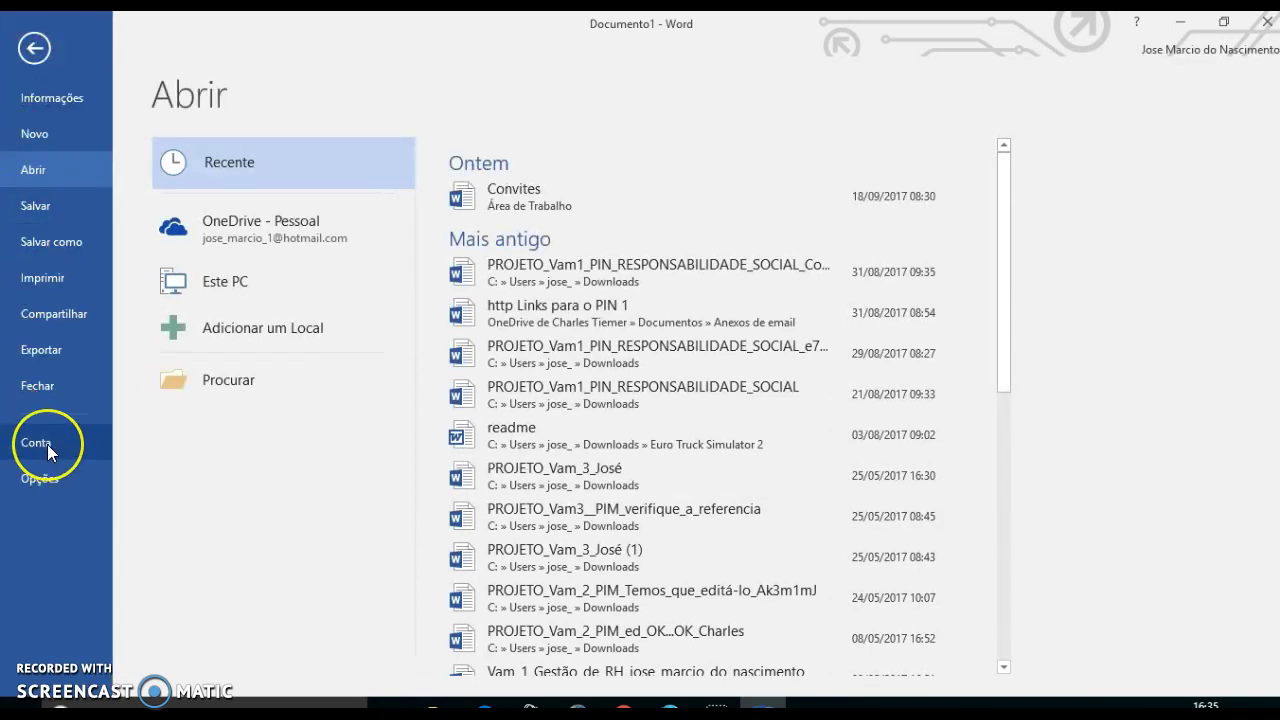
left_click(30, 443)
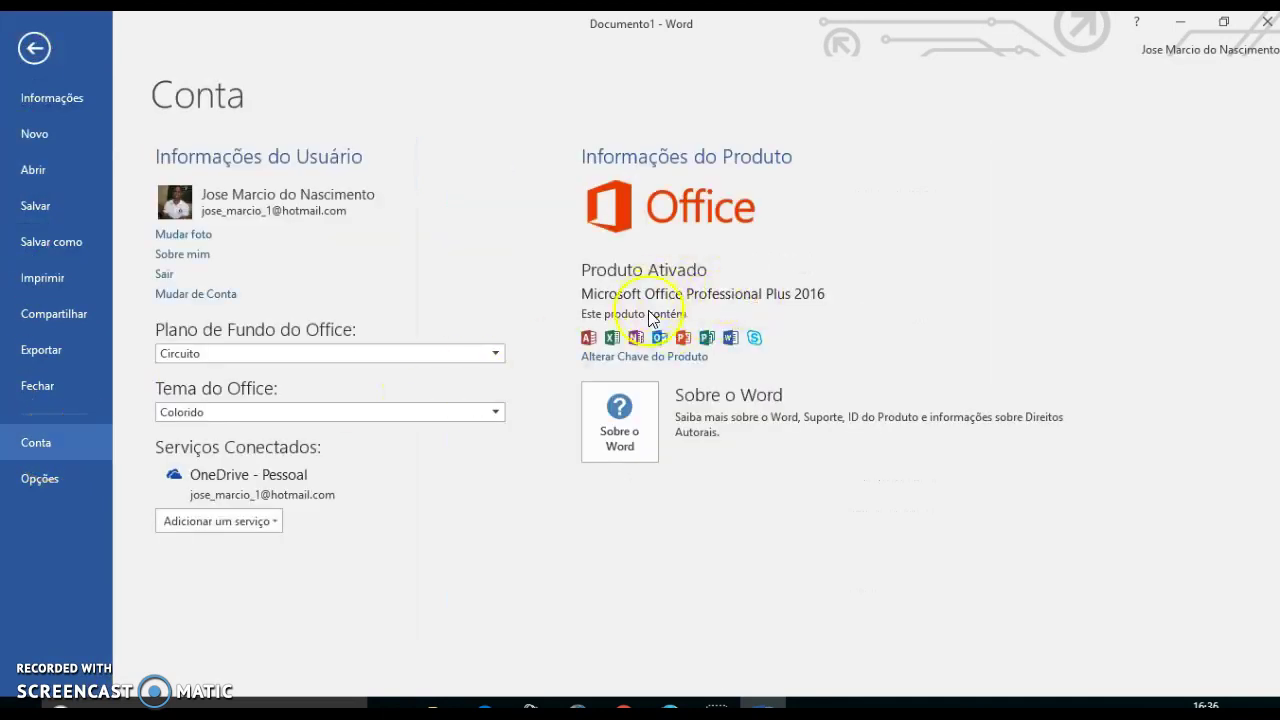